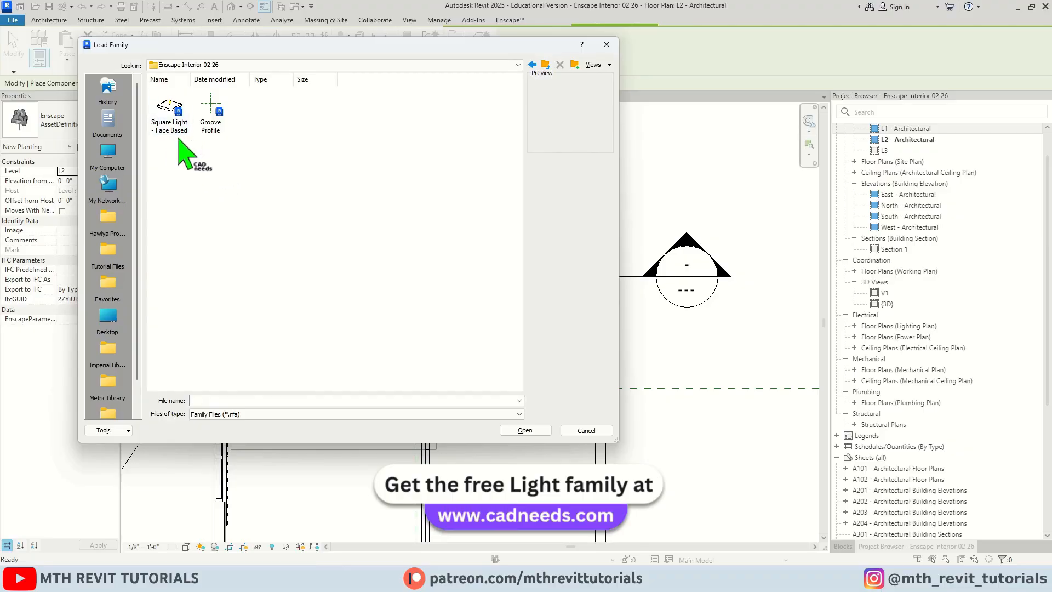
# - Load the Square Light - Face Based family and open the L1 - Architectural ceiling plan
pyautogui.click(167, 111)
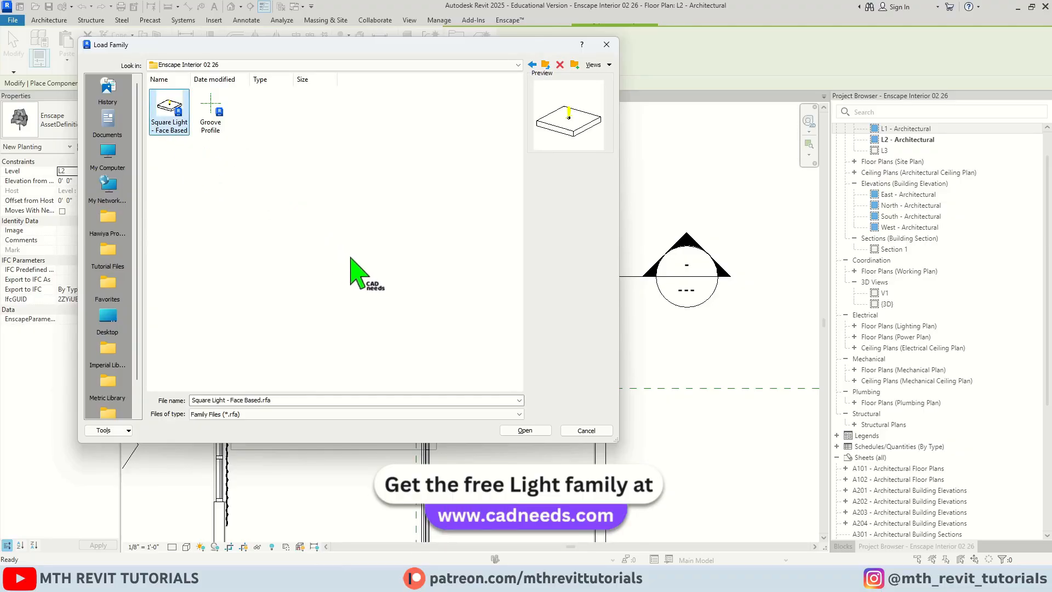
pyautogui.click(524, 431)
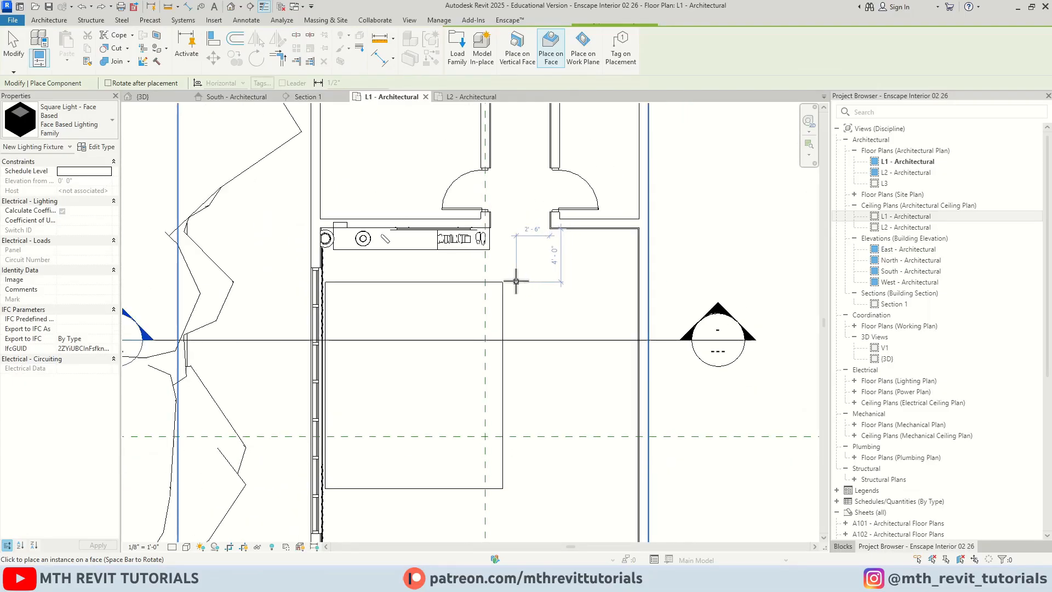
pyautogui.doubleClick(911, 216)
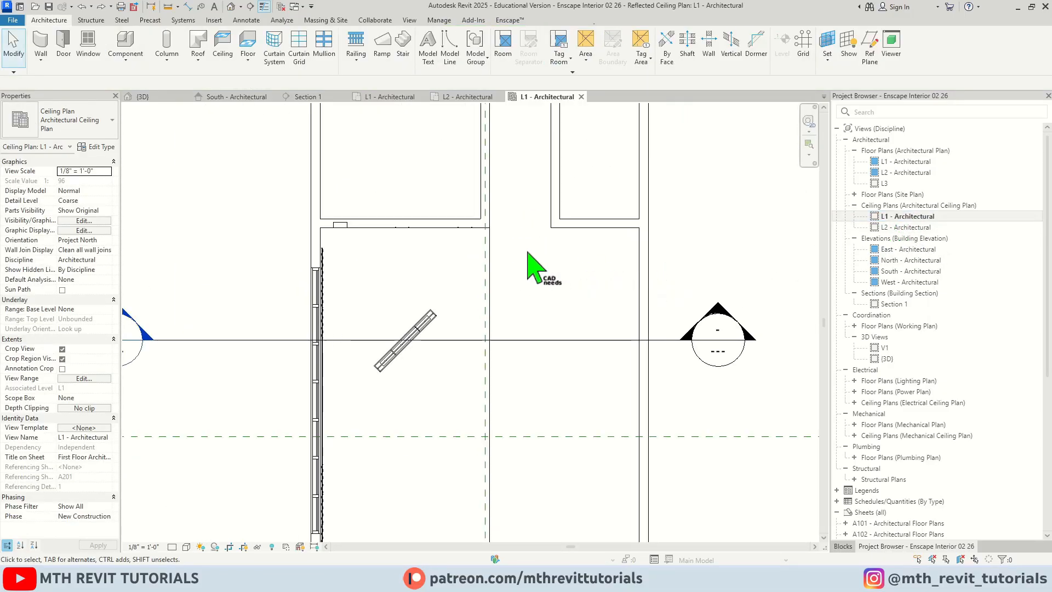
# - Place one Square Light - Face Based fixture on the ceiling near the upper end of the central corridor
pyautogui.click(126, 44)
pyautogui.moveTo(525, 205); pyautogui.dragTo(525, 287, button='middle')
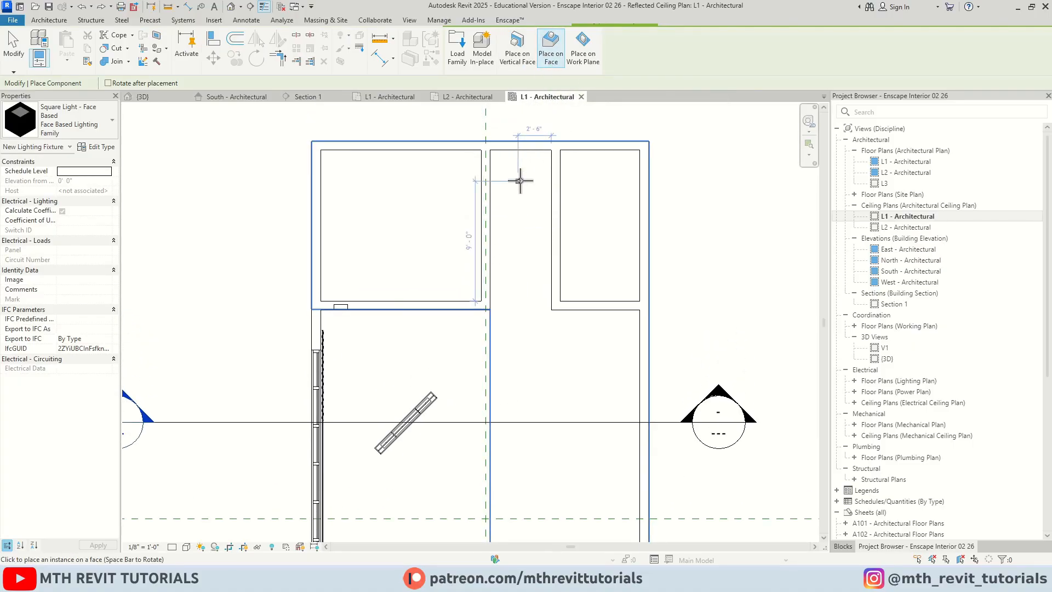
pyautogui.scroll(1, 524, 183)
pyautogui.press('Escape')
pyautogui.scroll(1, 500, 200)
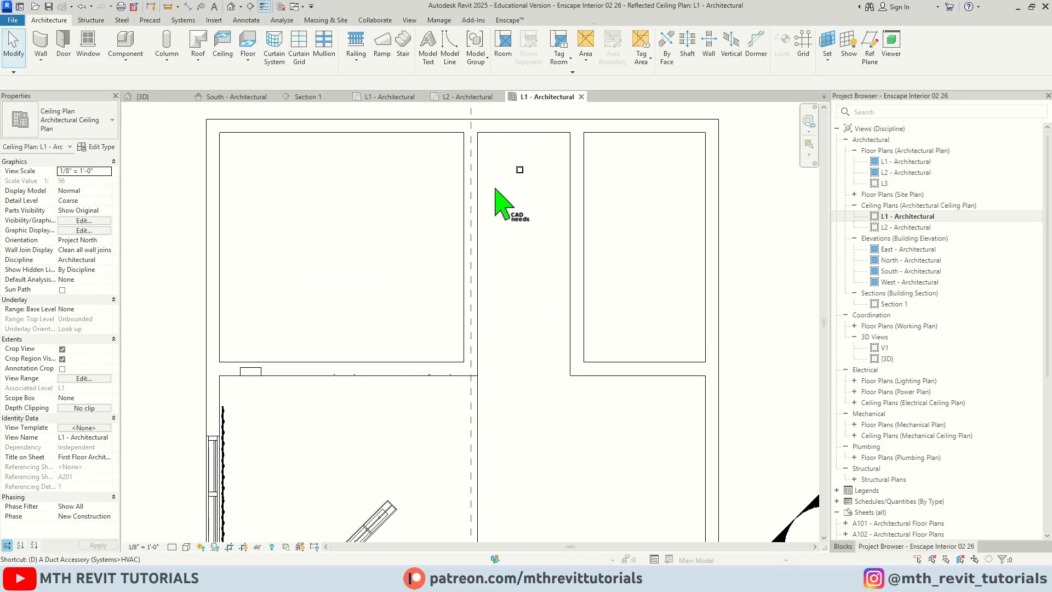
# - Centre the light across the corridor with an equalized aligned dimension between the two side walls and the fixture
pyautogui.press('d')
pyautogui.press('i')
pyautogui.scroll(2, 489, 163)
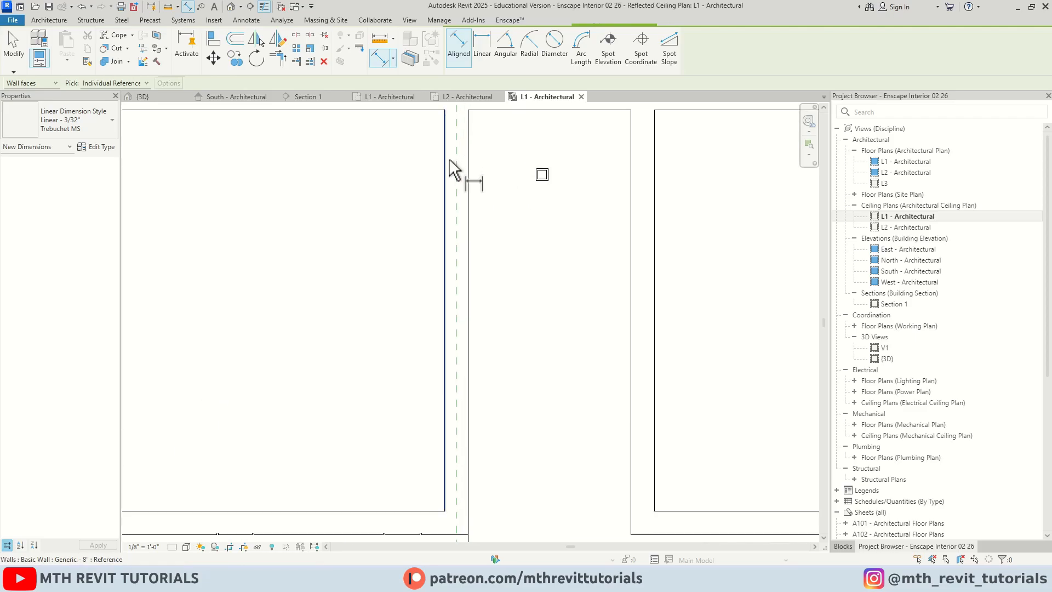
pyautogui.click(469, 167)
pyautogui.click(542, 174)
pyautogui.click(630, 180)
pyautogui.click(603, 273)
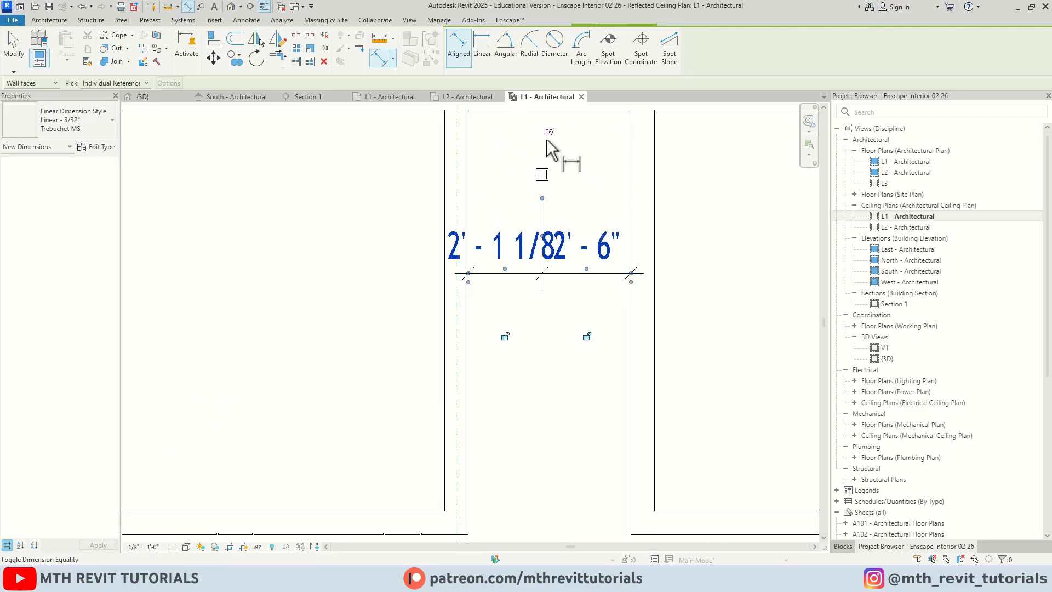
pyautogui.click(547, 136)
pyautogui.press('Escape')
pyautogui.press('Escape')
# - Delete the equality dimension across the corridor and remove its constraints from the light
pyautogui.click(587, 260)
pyautogui.click(324, 61)
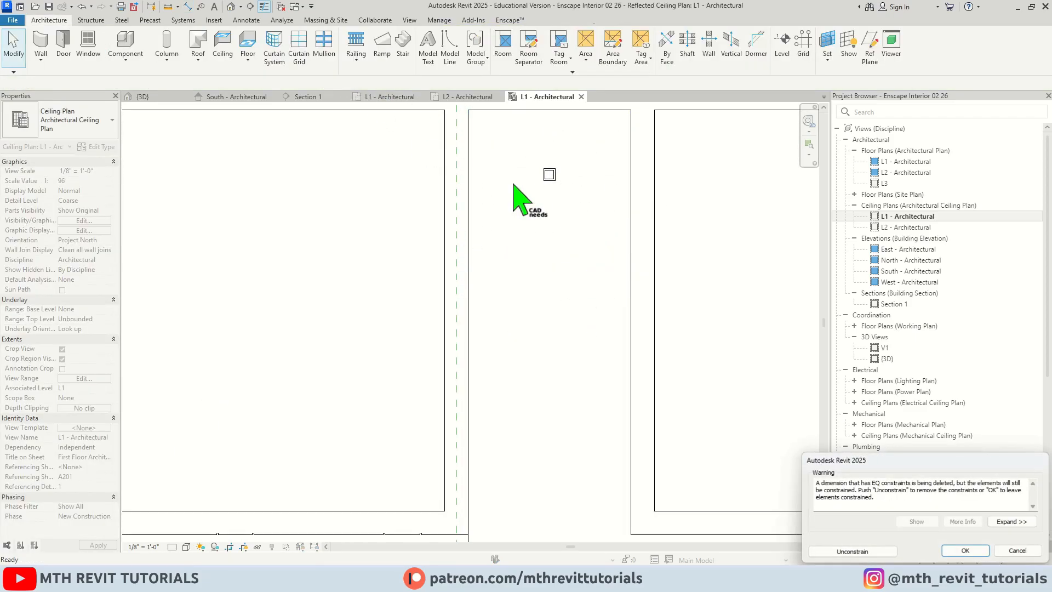
pyautogui.click(852, 552)
# - Add an aligned dimension between the light and the corridor's upper end wall
pyautogui.click(549, 174)
pyautogui.press('d')
pyautogui.press('i')
pyautogui.click(555, 175)
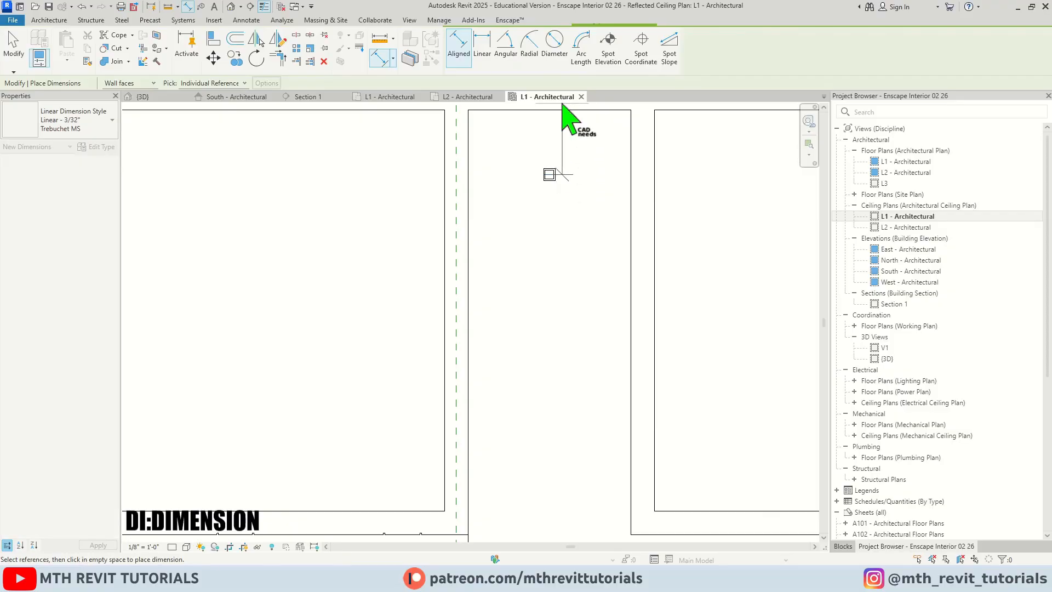
pyautogui.click(558, 110)
pyautogui.click(515, 156)
pyautogui.press('Escape')
pyautogui.press('Escape')
# - Set the light's distance from the upper end wall to 2' and delete the dimension
pyautogui.click(552, 177)
pyautogui.click(507, 145)
pyautogui.write('2')
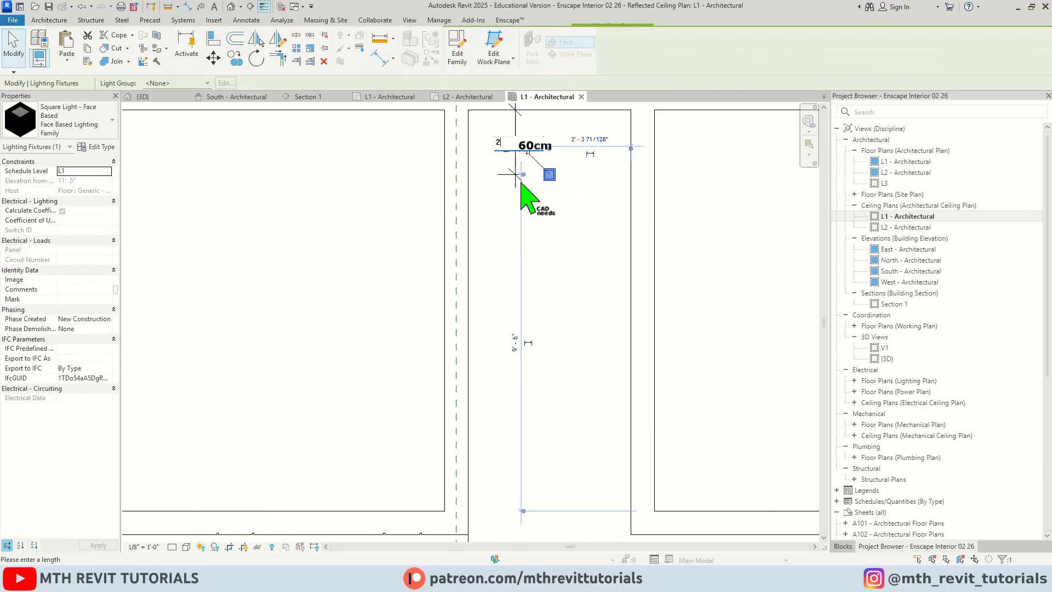
pyautogui.press('Return')
pyautogui.click(583, 259)
pyautogui.click(503, 141)
pyautogui.press('Escape')
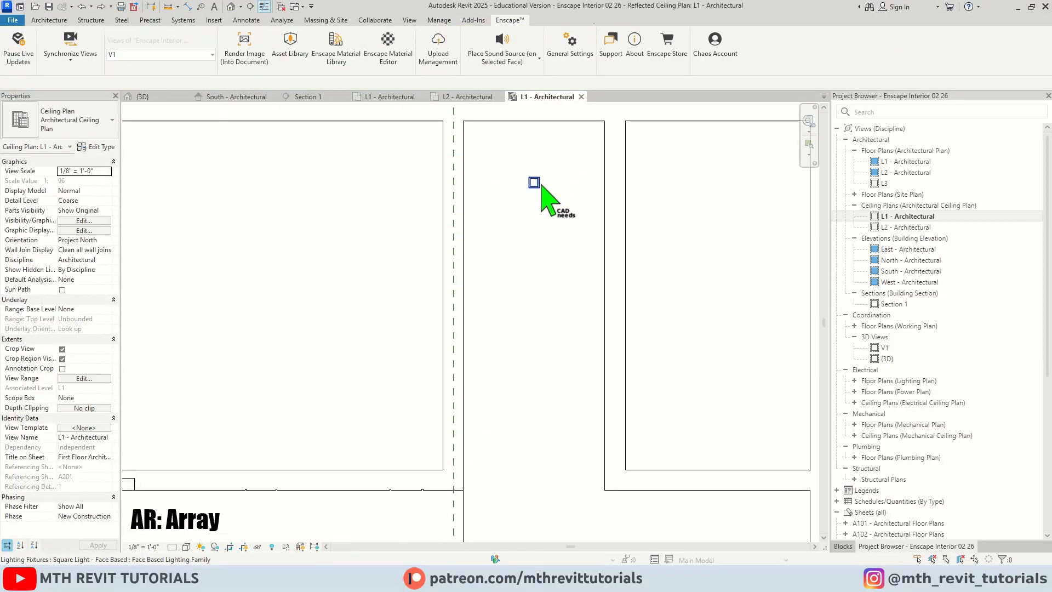
# - Array the light straight down the plan with 9 items, placing the last one about 37' 6" from the first
pyautogui.click(535, 183)
pyautogui.press('a')
pyautogui.press('r')
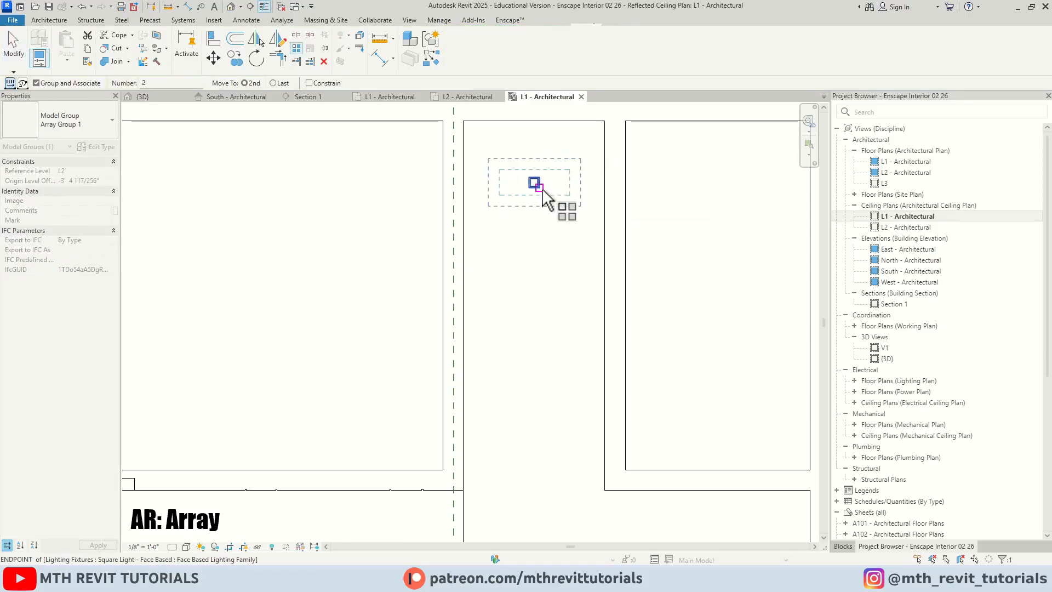
pyautogui.scroll(1, 539, 184)
pyautogui.click(534, 183)
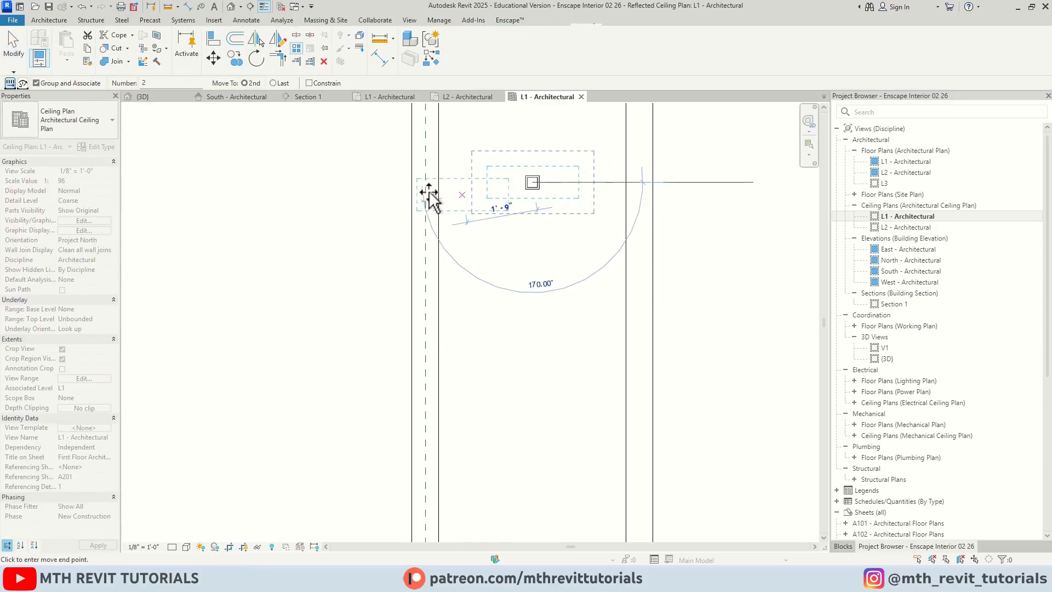
pyautogui.click(281, 83)
pyautogui.scroll(-4, 475, 157)
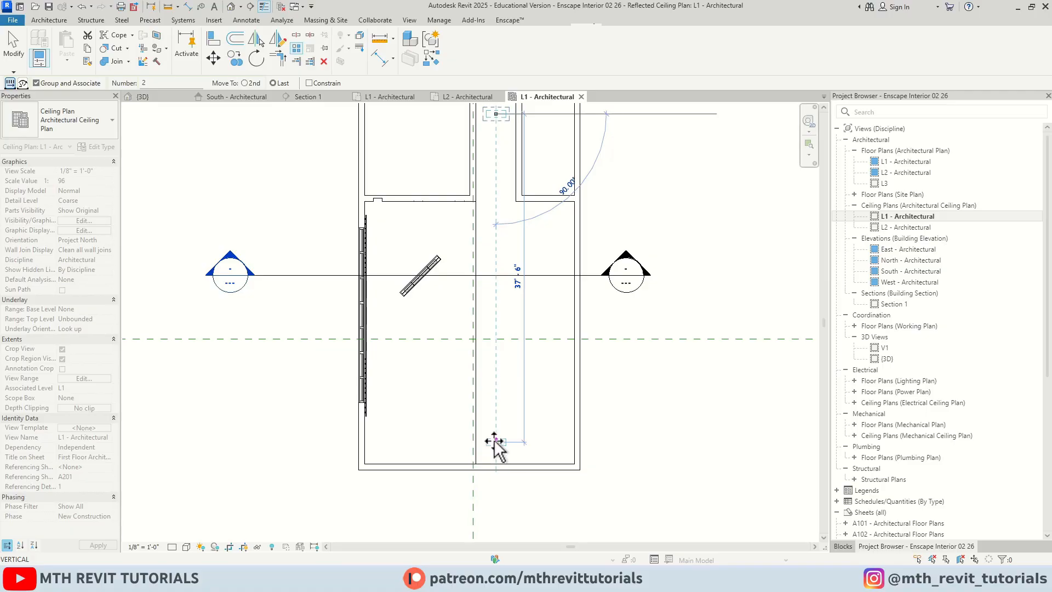
pyautogui.click(495, 441)
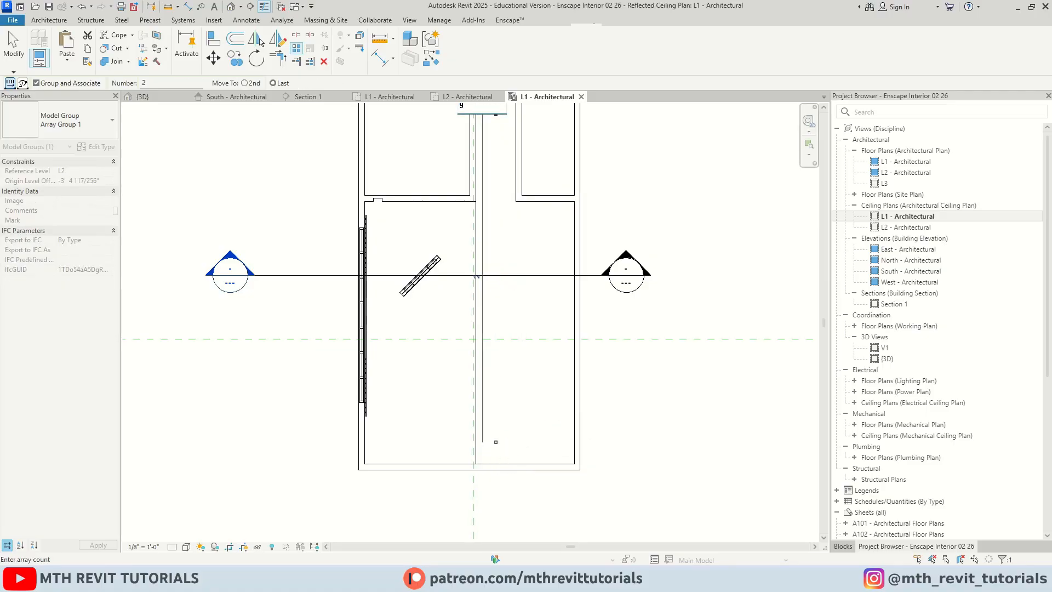
pyautogui.press('Return')
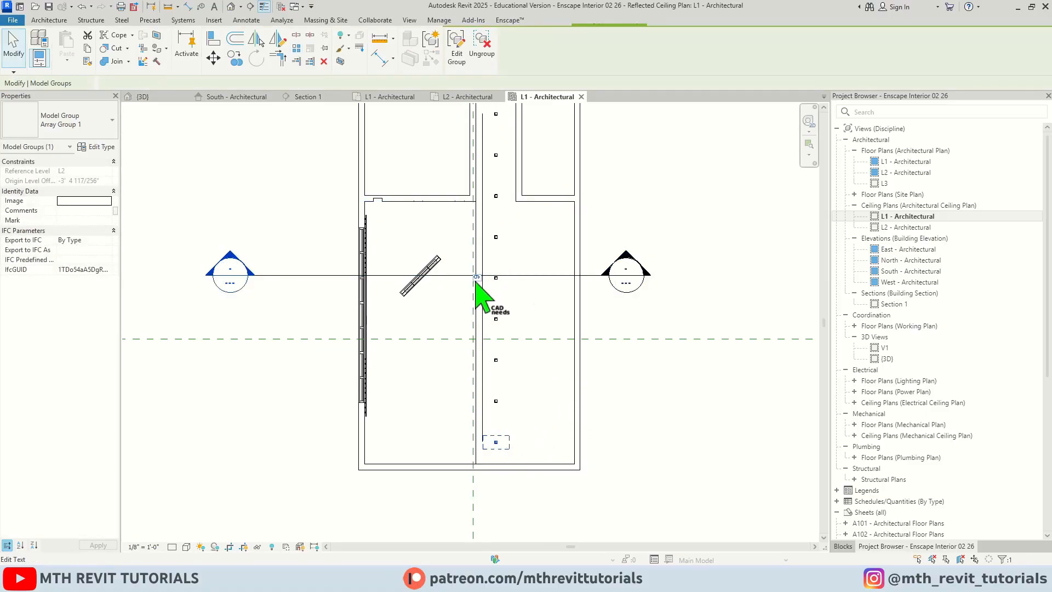
# - Set the number of lights in the array to 7
pyautogui.click(476, 278)
pyautogui.press('Return')
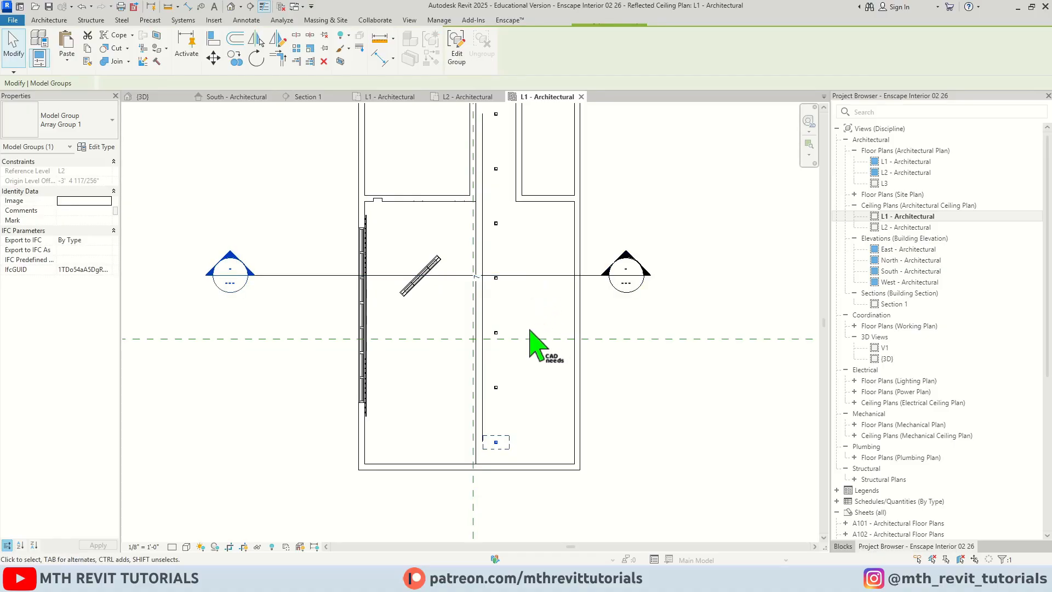
pyautogui.click(532, 323)
# - Switch to Enscape and move the camera back to examine the row of ceiling lights in the living room
pyautogui.scroll(1, 494, 257)
pyautogui.moveTo(497, 215); pyautogui.dragTo(500, 242, button='middle')
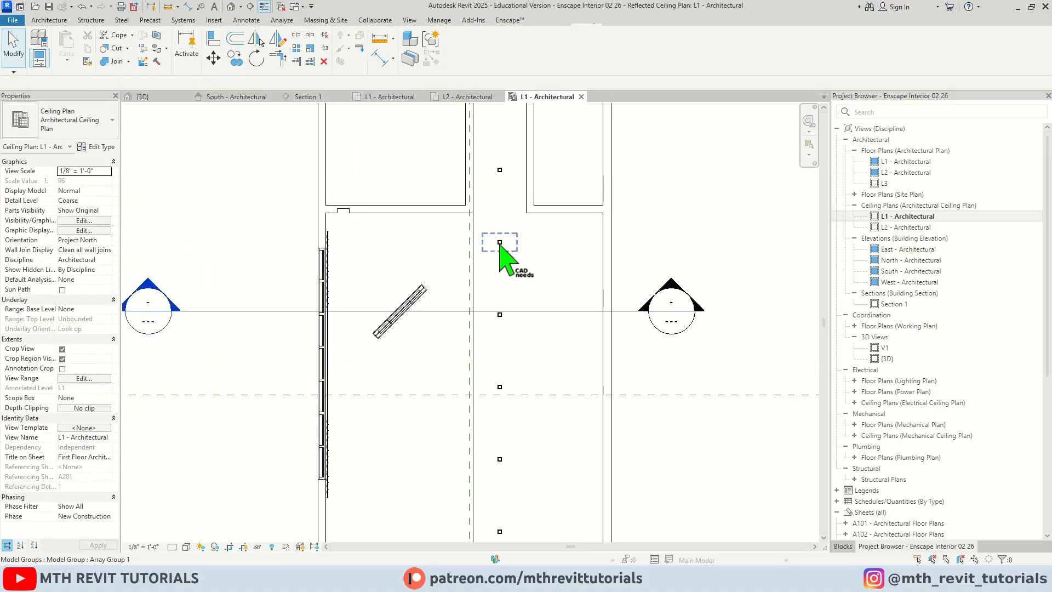
pyautogui.click(511, 21)
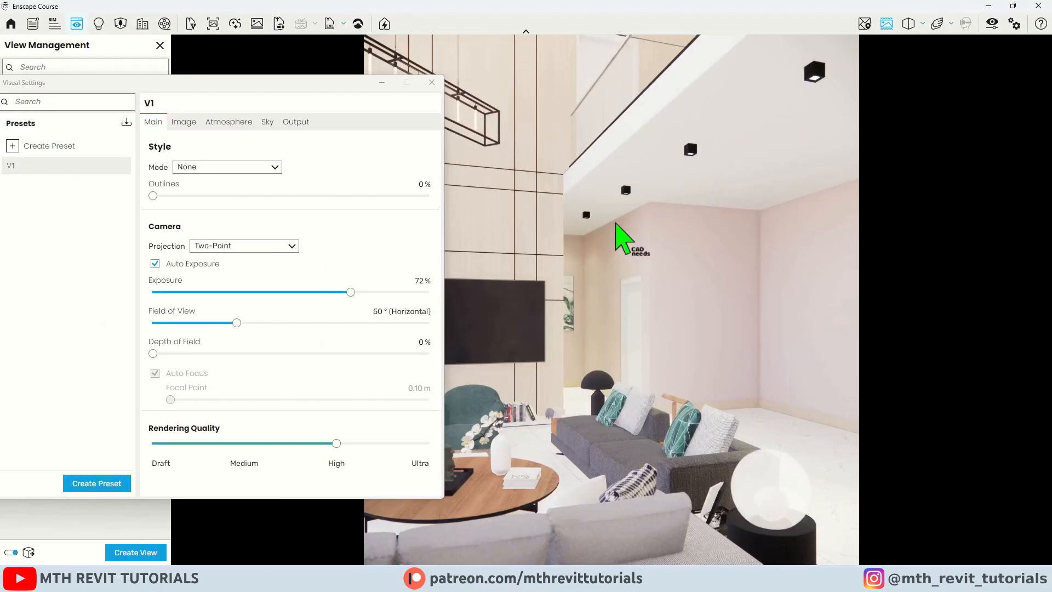
pyautogui.moveTo(611, 225); pyautogui.dragTo(546, 252)
pyautogui.press('d')
pyautogui.press('w')
pyautogui.press('s')
pyautogui.press('s')
pyautogui.press('a')
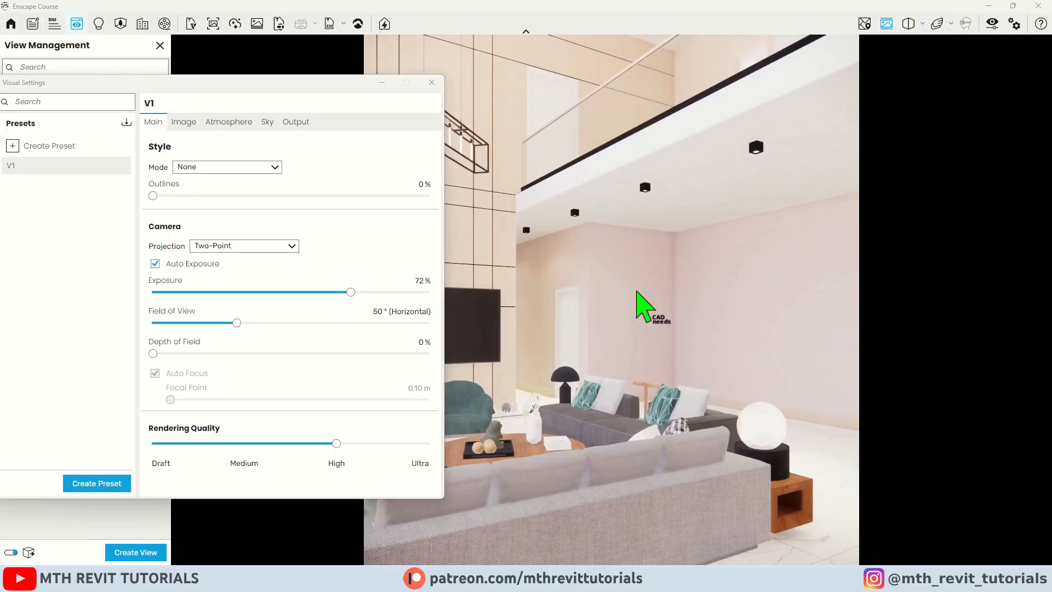
# - Minimize the visual settings, frame the chandelier and ceiling lights in the camera view, and close View Management
pyautogui.click(383, 84)
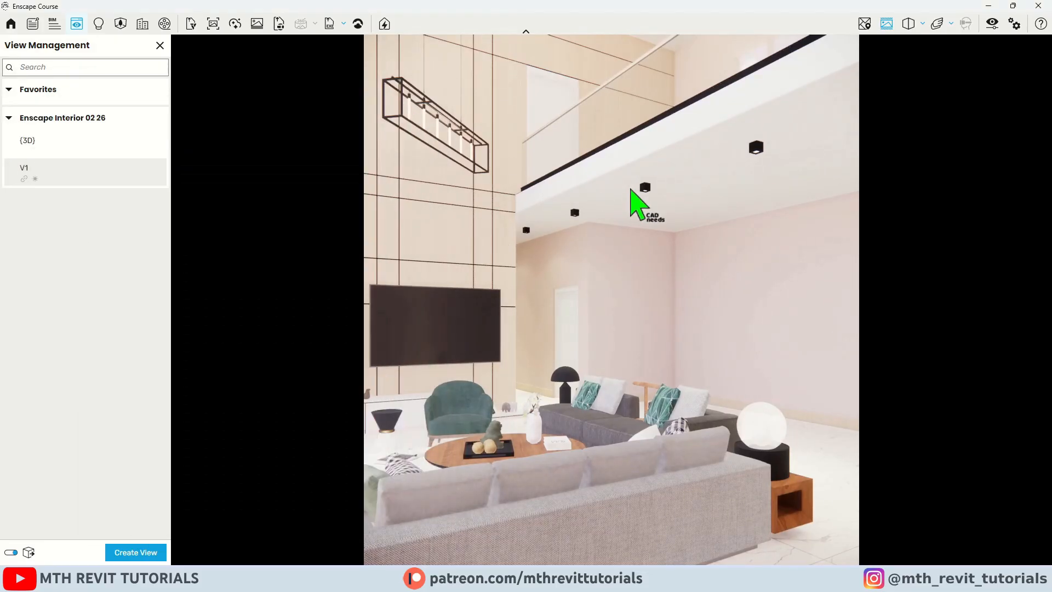
pyautogui.moveTo(630, 188); pyautogui.dragTo(534, 109)
pyautogui.press('d')
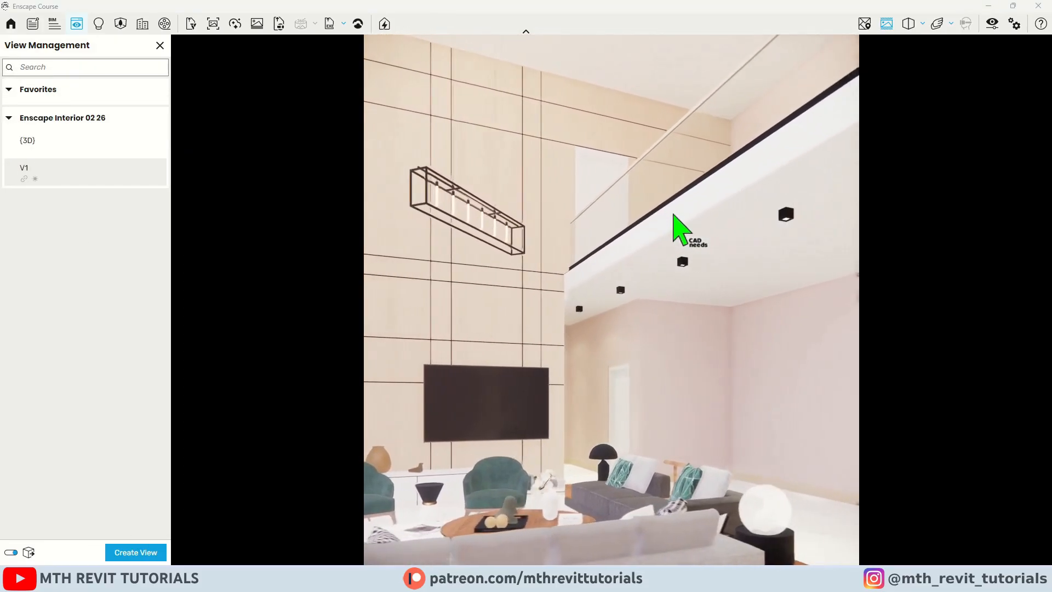
pyautogui.press('d')
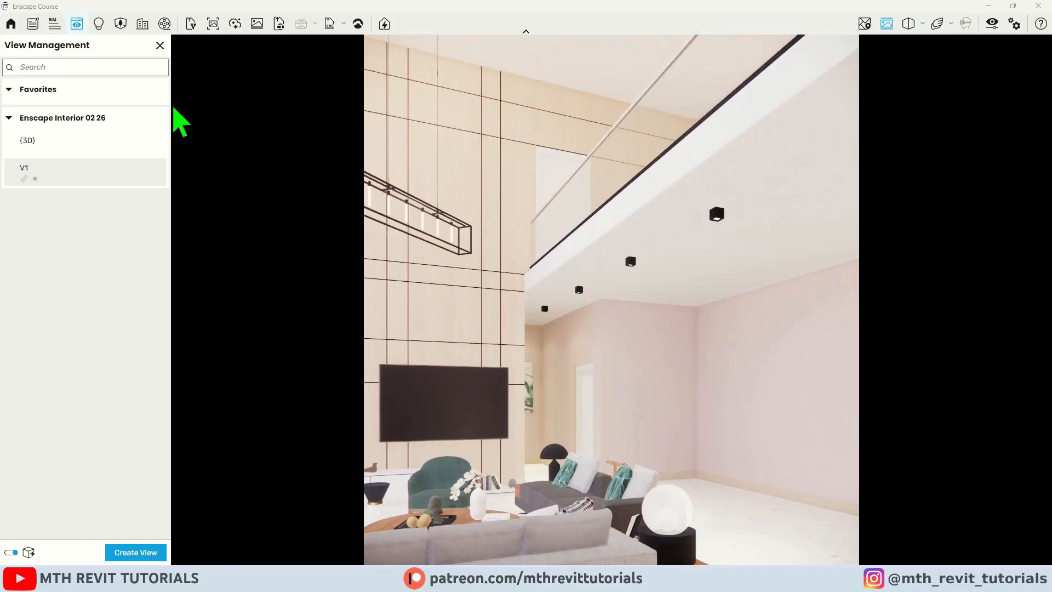
pyautogui.click(159, 46)
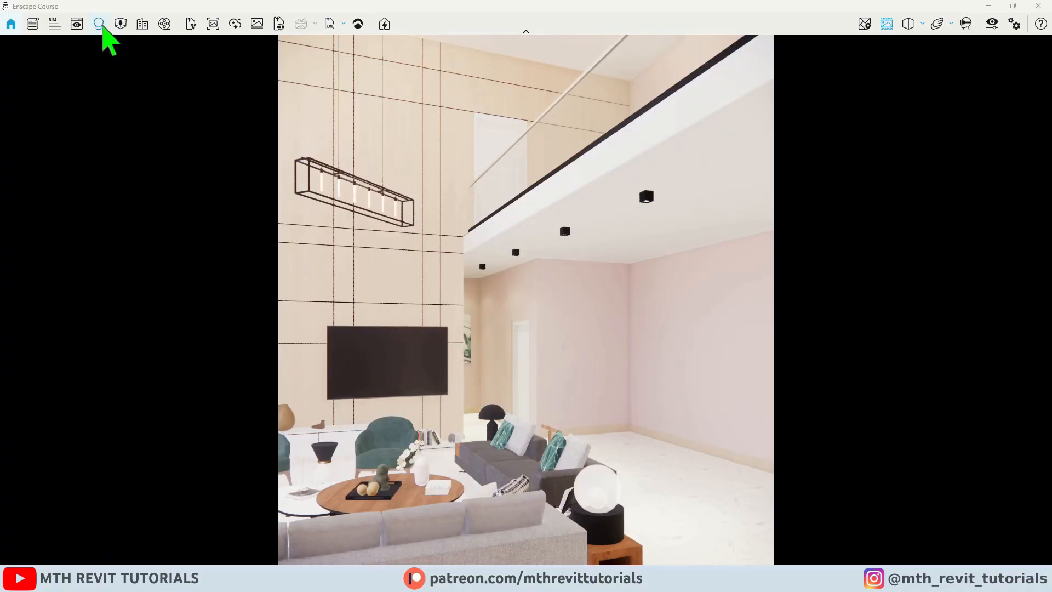
# - Open Light Management and create a new light preset named V1
pyautogui.click(99, 24)
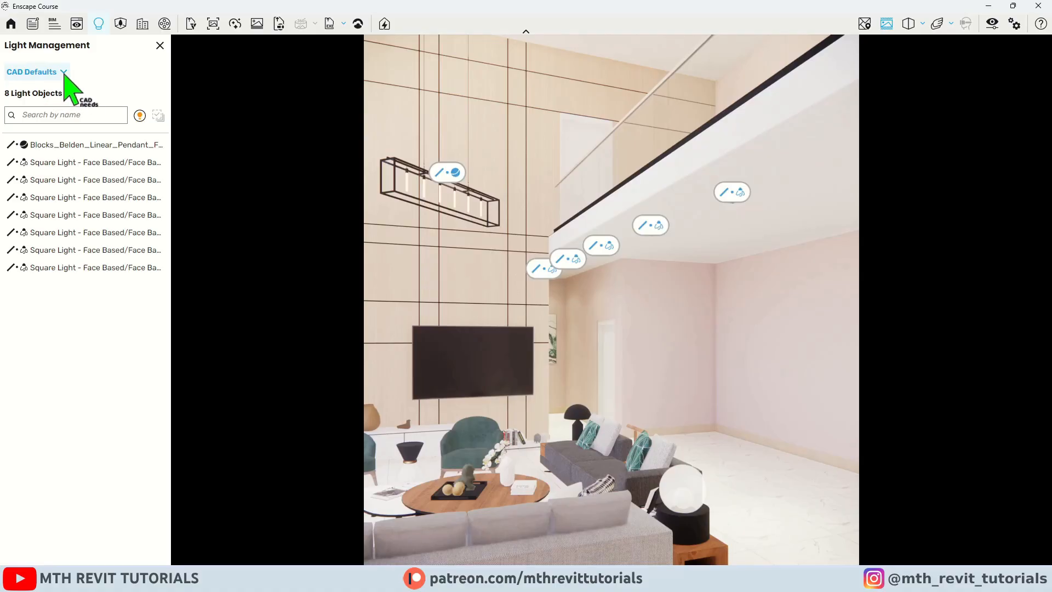
pyautogui.click(64, 73)
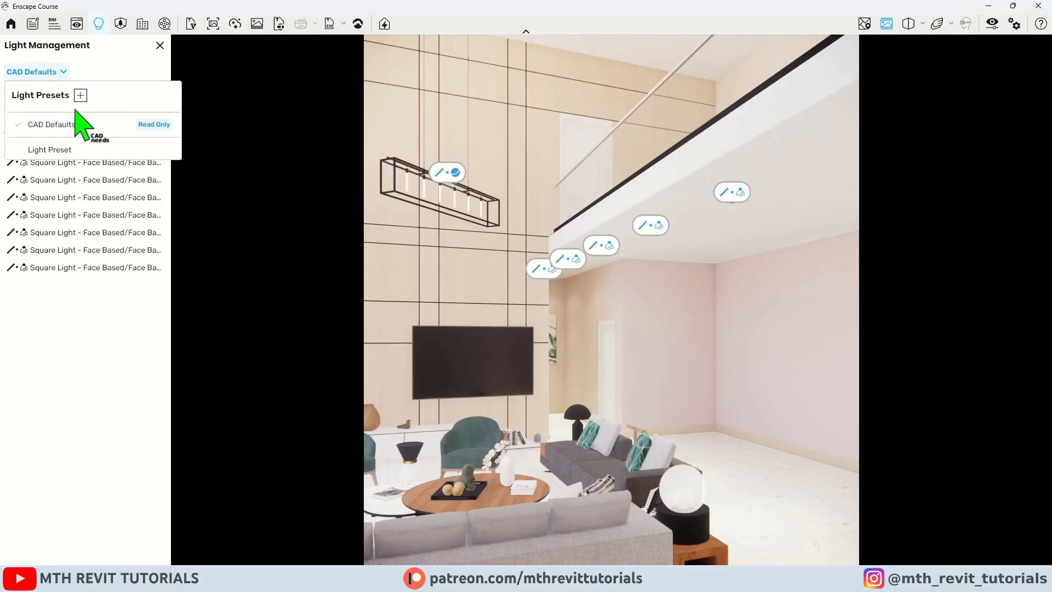
pyautogui.click(81, 95)
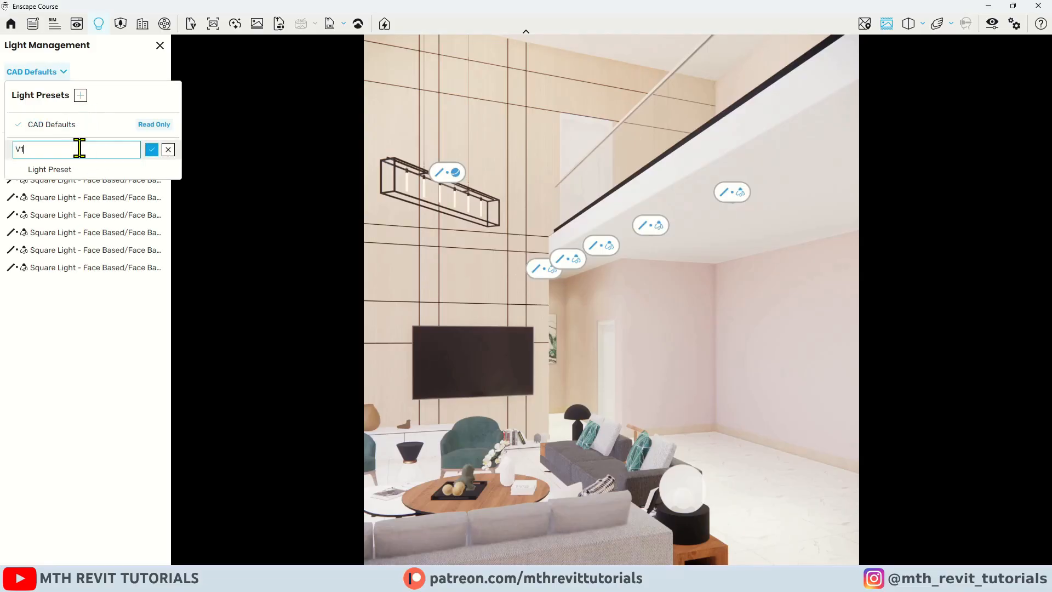
pyautogui.click(151, 150)
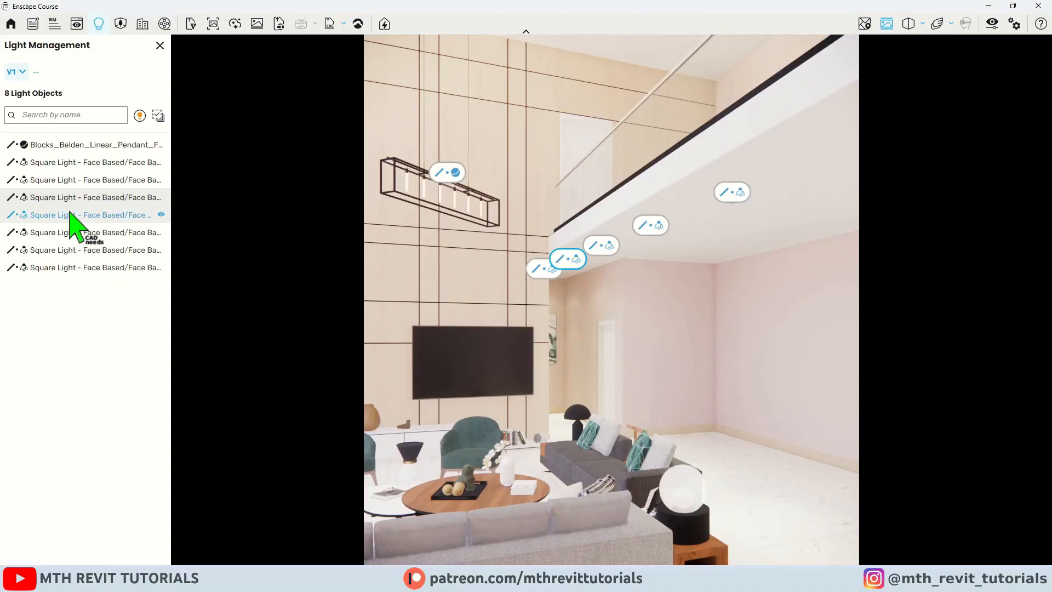
# - Try switching individual square lights off and back on in the V1 light preset
pyautogui.click(162, 181)
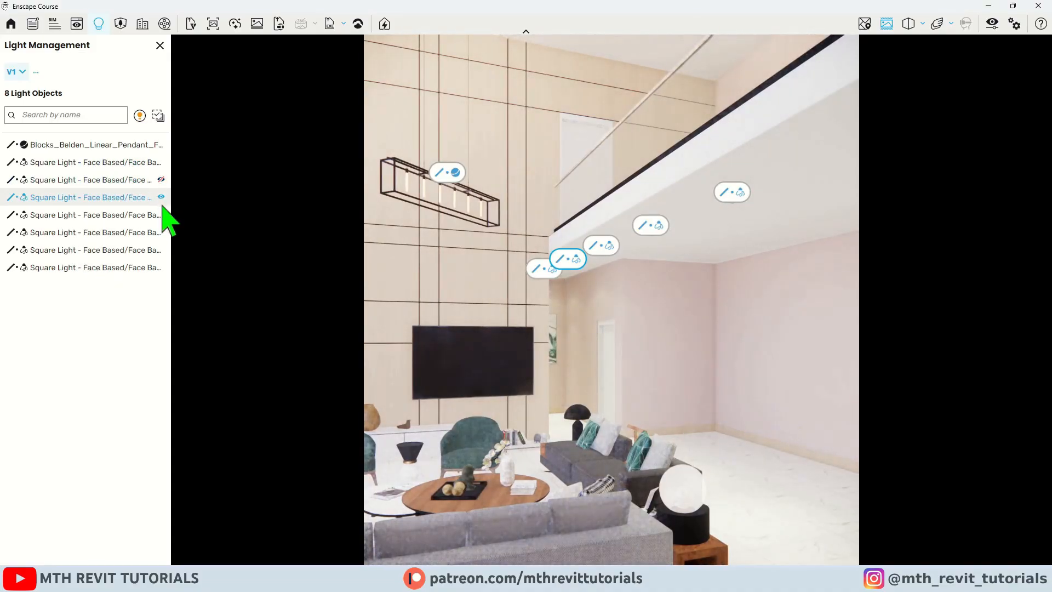
pyautogui.click(161, 215)
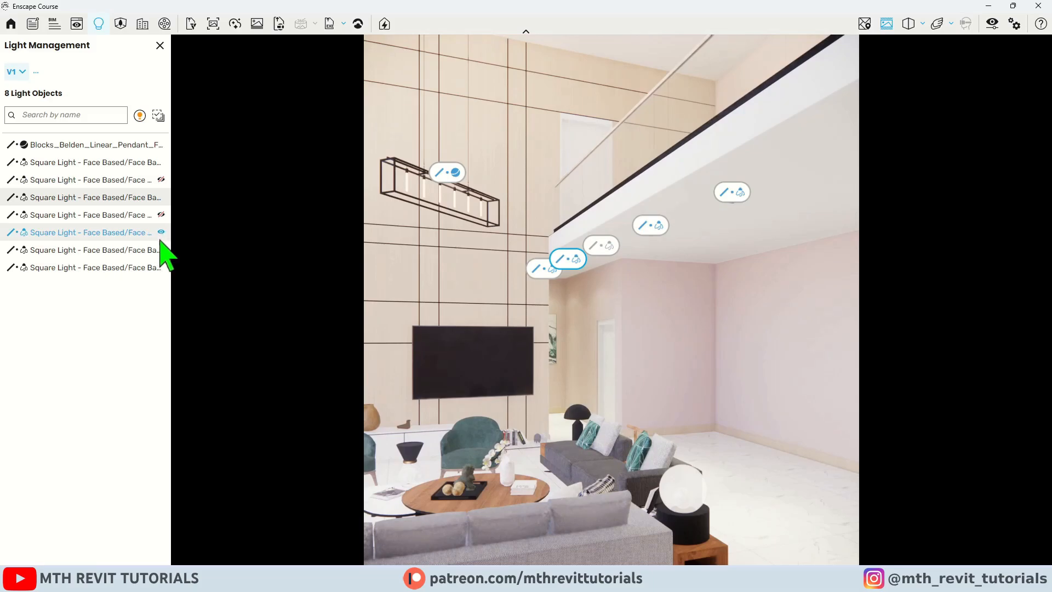
pyautogui.click(161, 232)
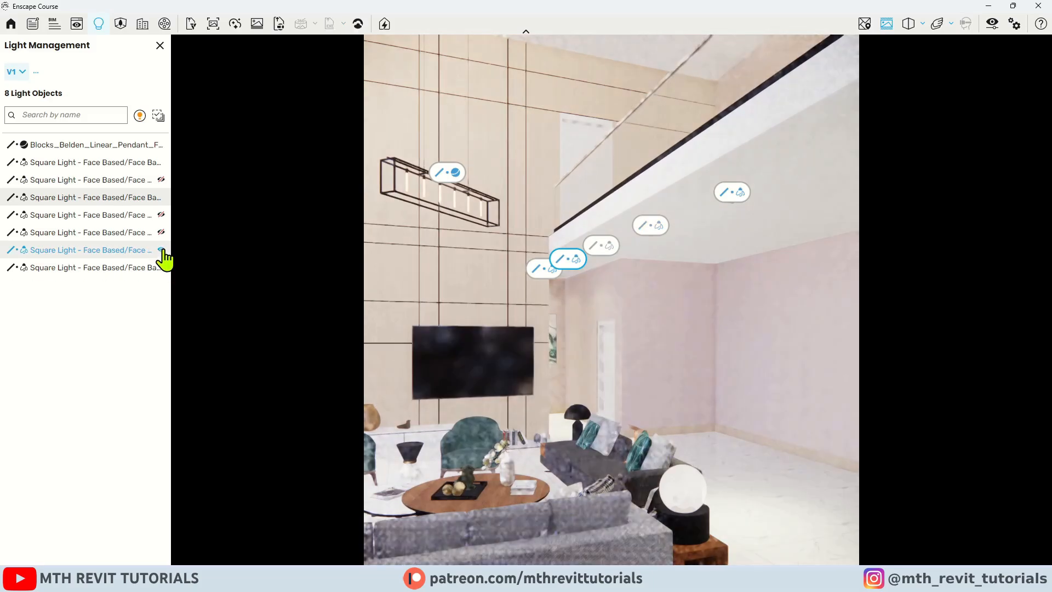
pyautogui.click(161, 215)
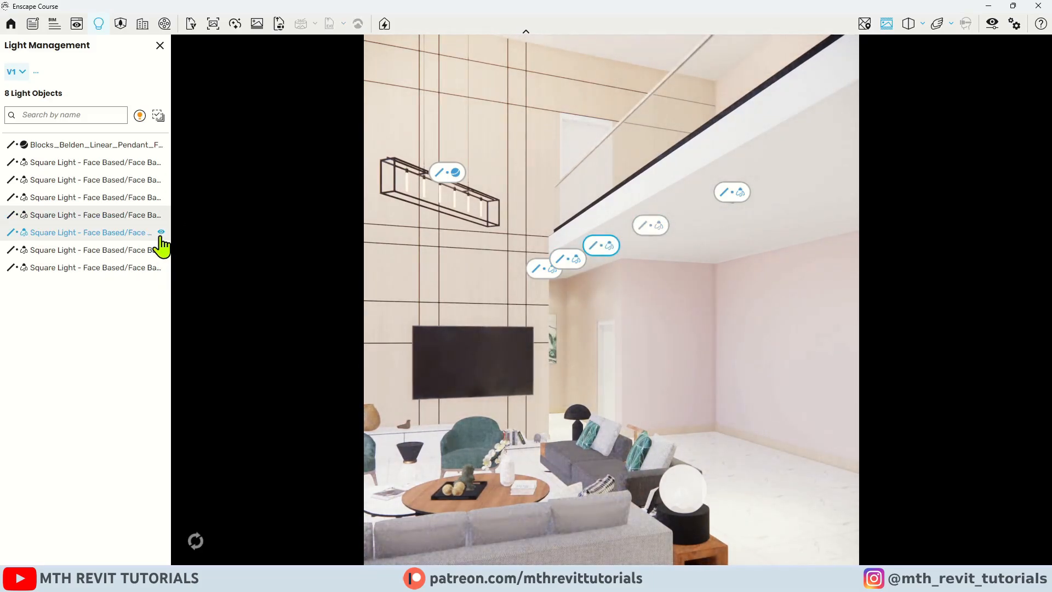
pyautogui.click(161, 232)
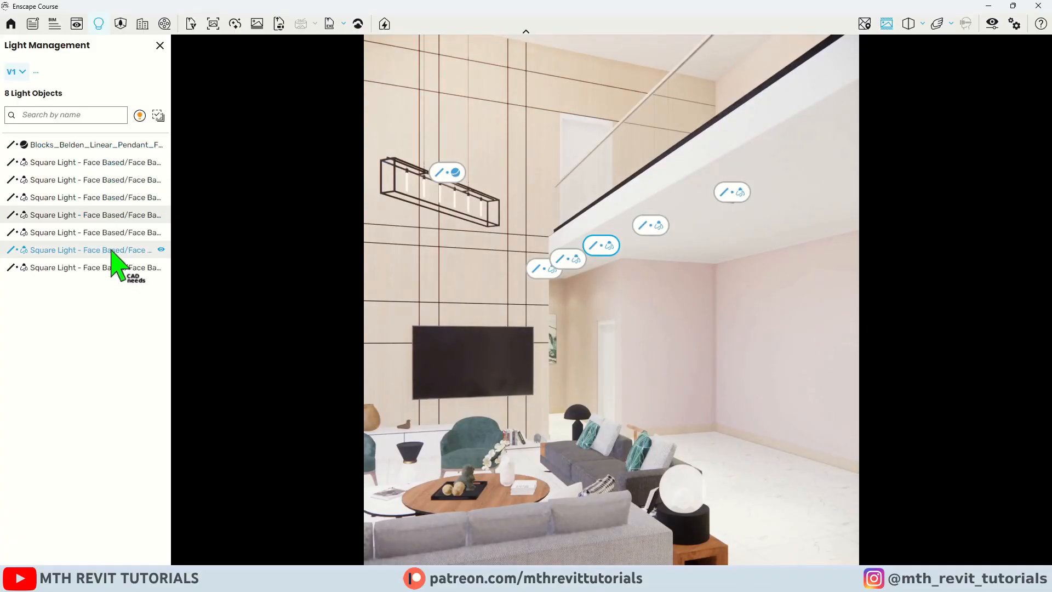
# - Turn on multi-selection in Light Management and select all seven square lights, leaving out the linear pendant
pyautogui.click(158, 116)
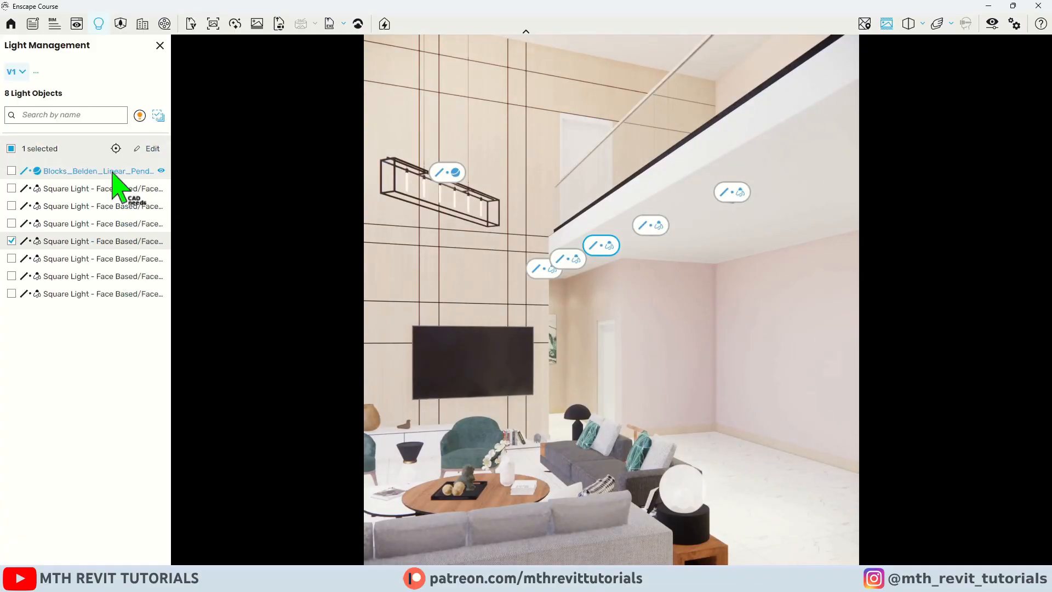
pyautogui.click(11, 188)
pyautogui.click(11, 206)
pyautogui.click(11, 223)
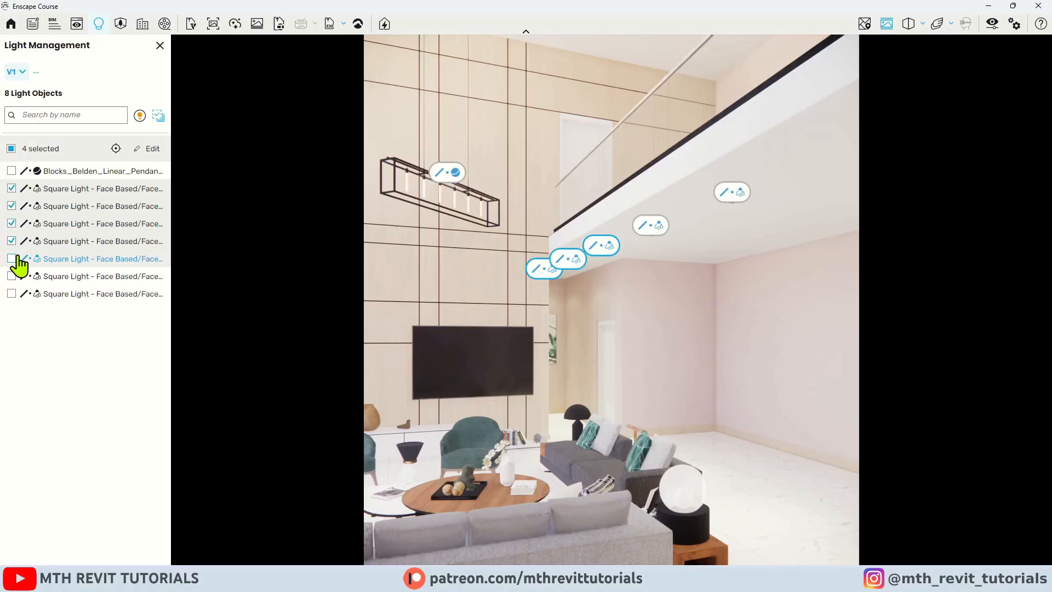
pyautogui.click(11, 258)
pyautogui.click(11, 276)
pyautogui.click(11, 294)
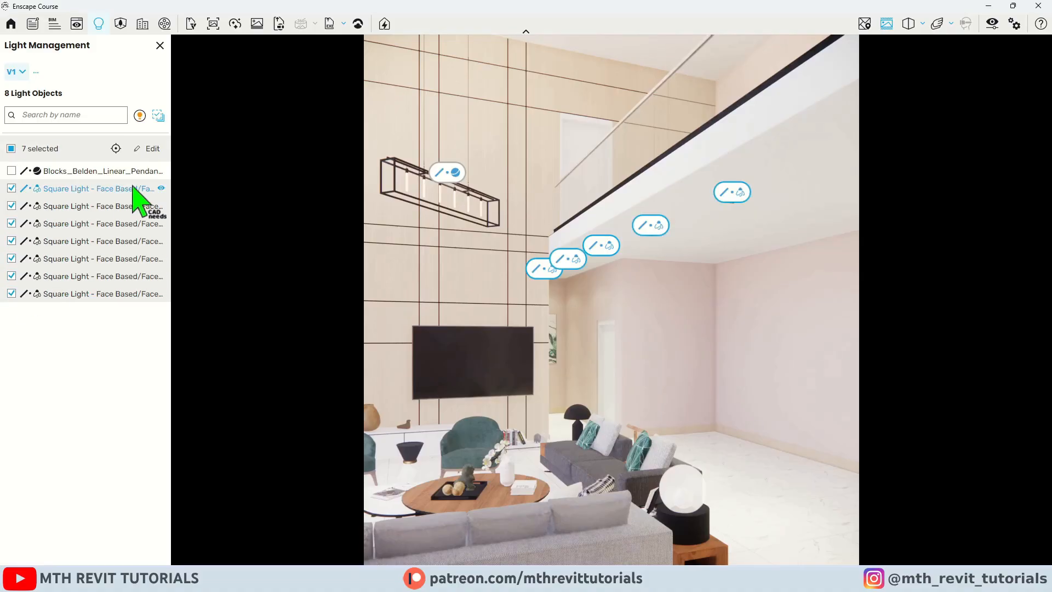
# - Edit the seven lights together: turn off Visible in reflections, increase intensity x 4 and increase length x 6
pyautogui.click(153, 149)
pyautogui.moveTo(521, 147); pyautogui.dragTo(387, 152)
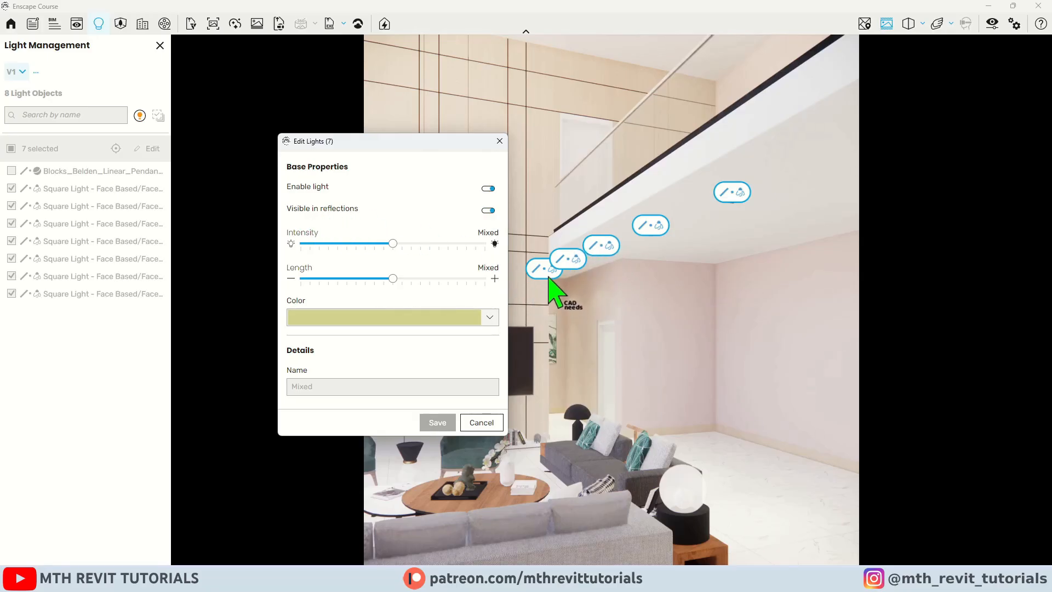
pyautogui.click(488, 211)
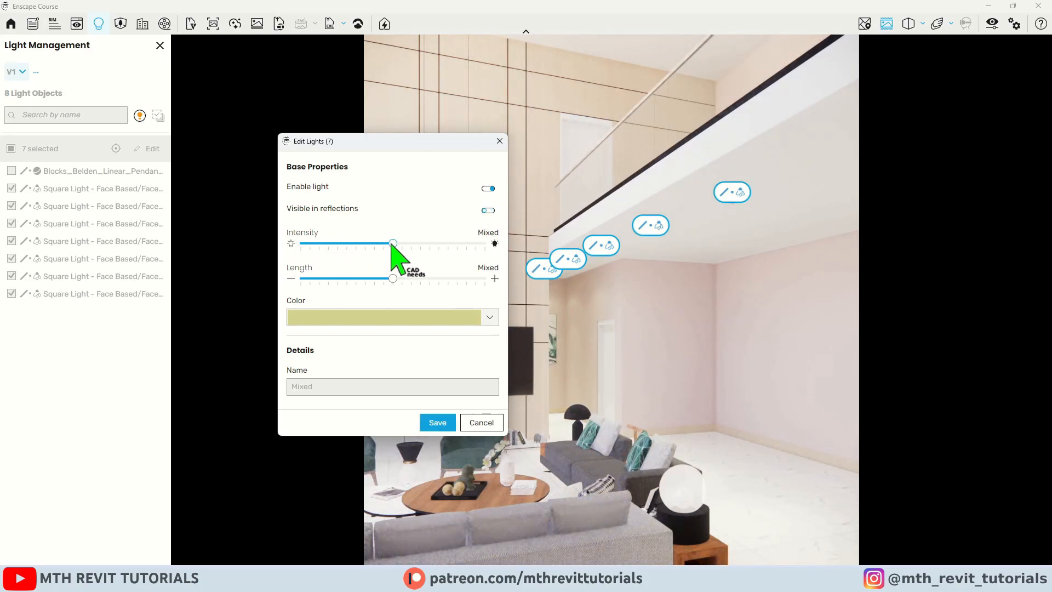
pyautogui.moveTo(393, 243); pyautogui.dragTo(430, 243)
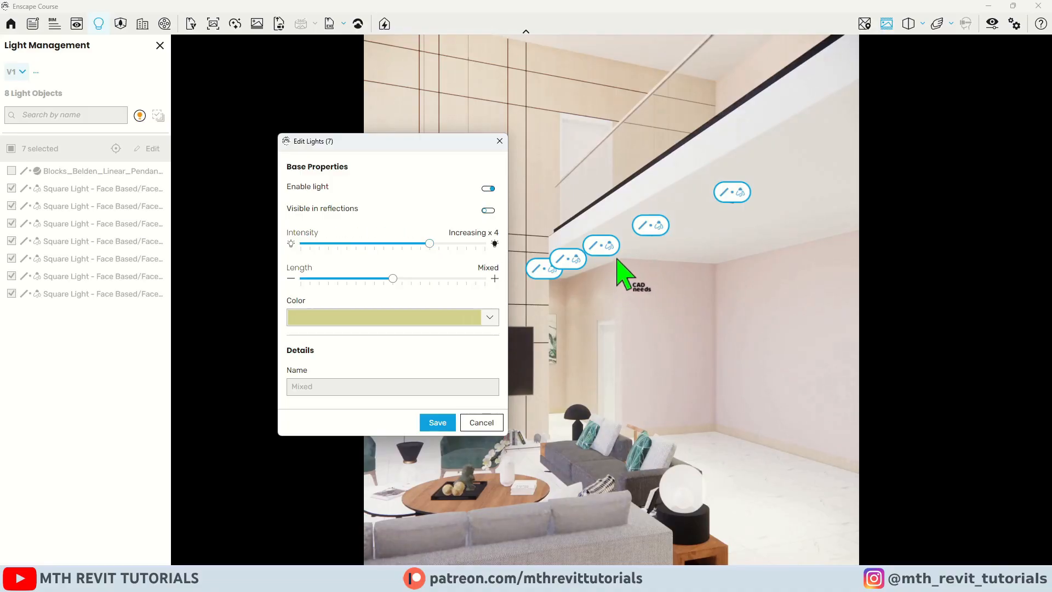
pyautogui.moveTo(393, 278); pyautogui.dragTo(448, 279)
# - Try purple, magenta and blue colors on the seven lights and settle on a light green
pyautogui.click(493, 319)
pyautogui.click(437, 215)
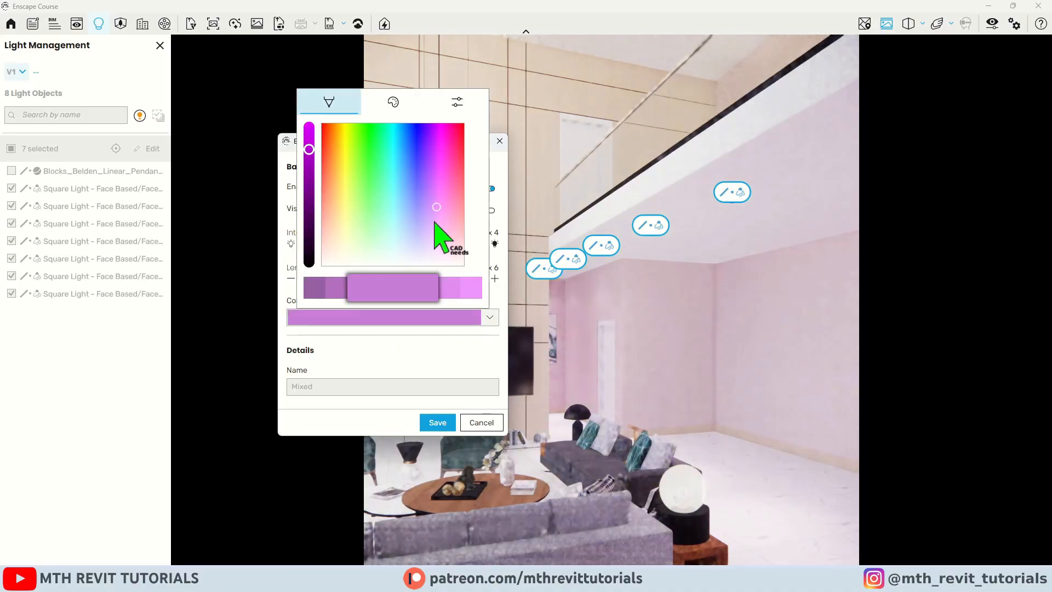
pyautogui.click(435, 160)
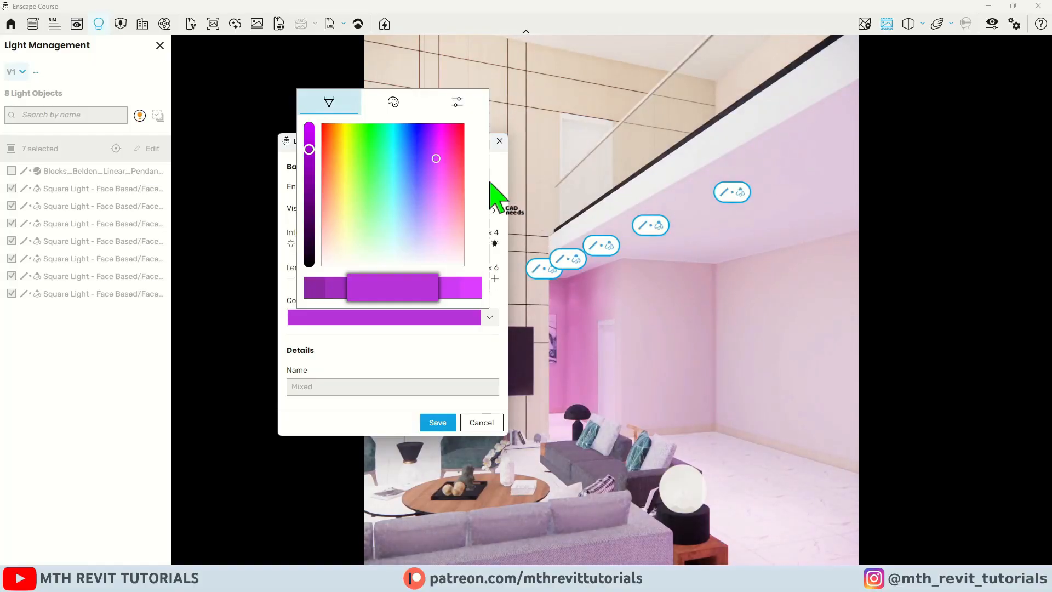
pyautogui.click(446, 138)
pyautogui.click(429, 183)
pyautogui.click(417, 206)
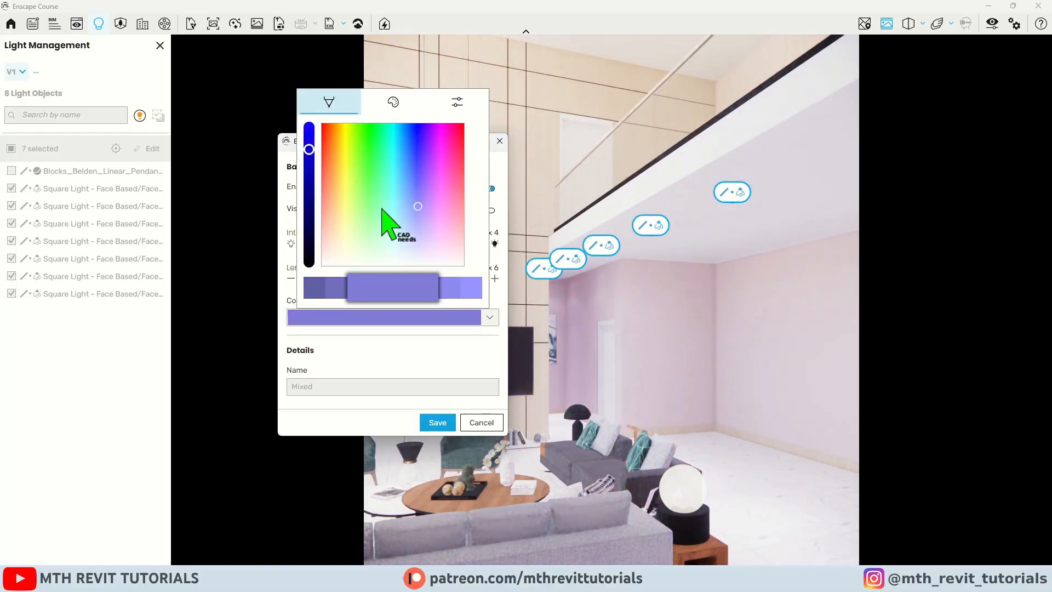
pyautogui.click(346, 212)
pyautogui.click(470, 356)
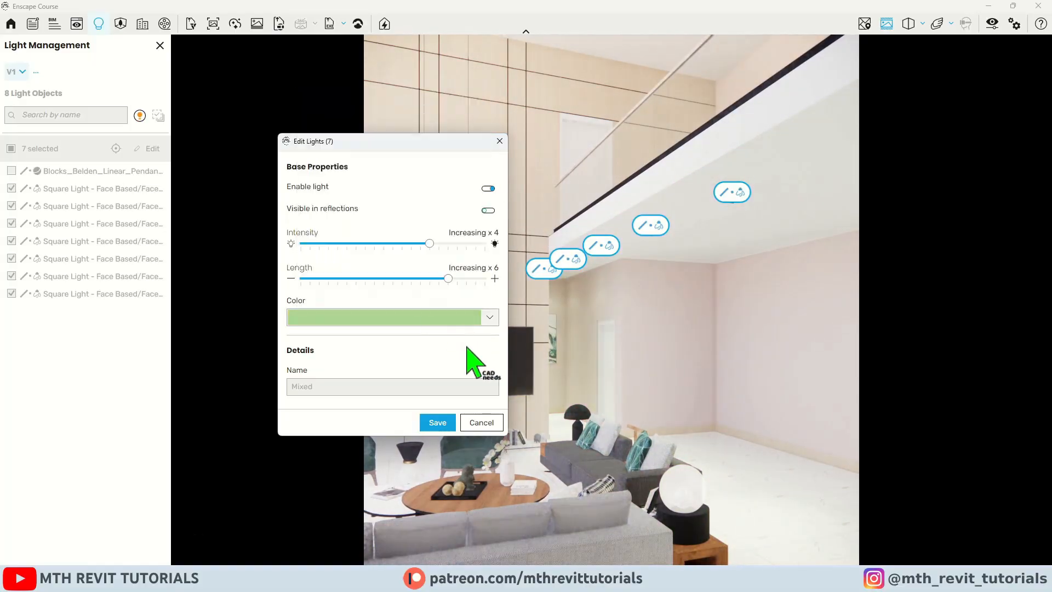
# - Lower the seven lights' intensity to Decreasing x 1, save the edit, and close Light Management with multi-selection turned off
pyautogui.moveTo(430, 243); pyautogui.dragTo(384, 244)
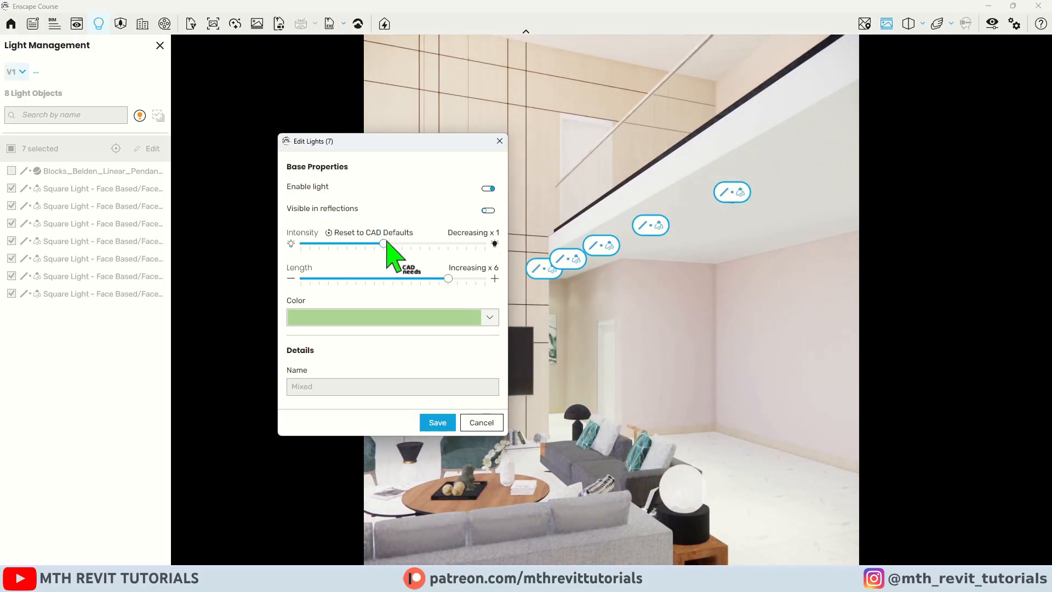
pyautogui.click(437, 422)
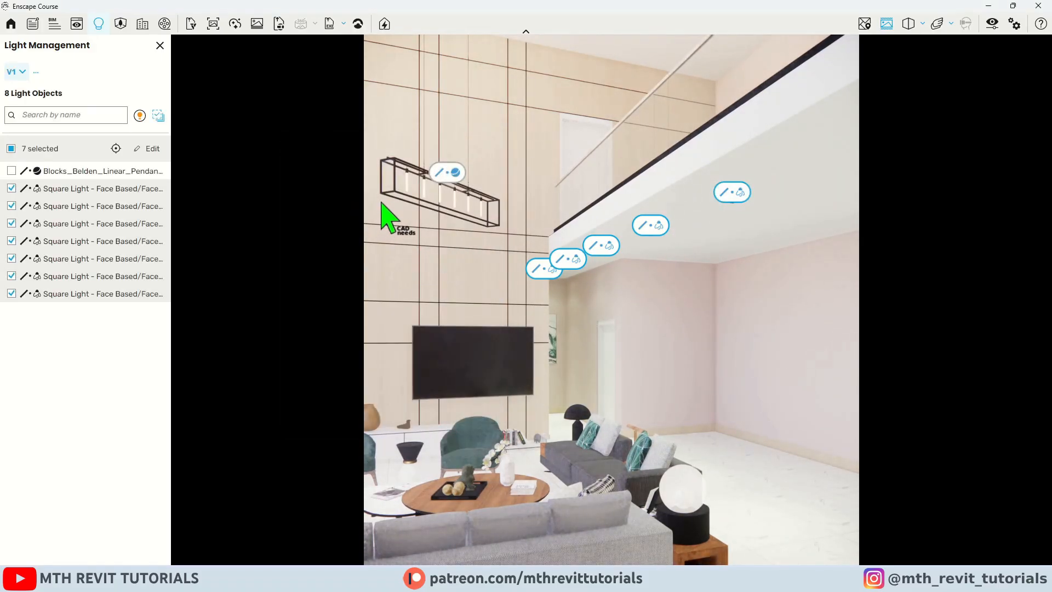
pyautogui.click(162, 119)
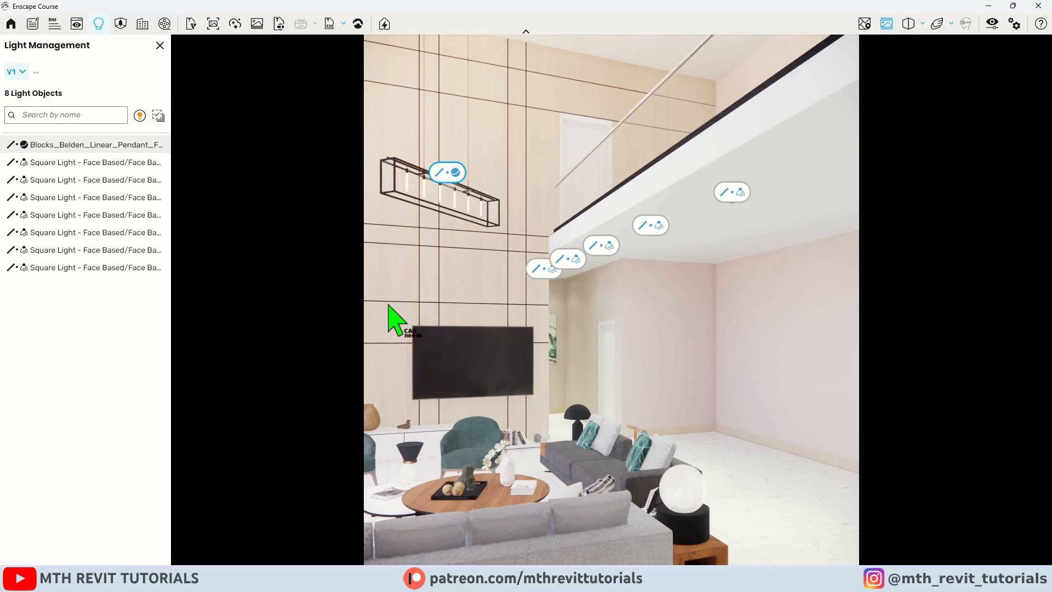
pyautogui.click(159, 46)
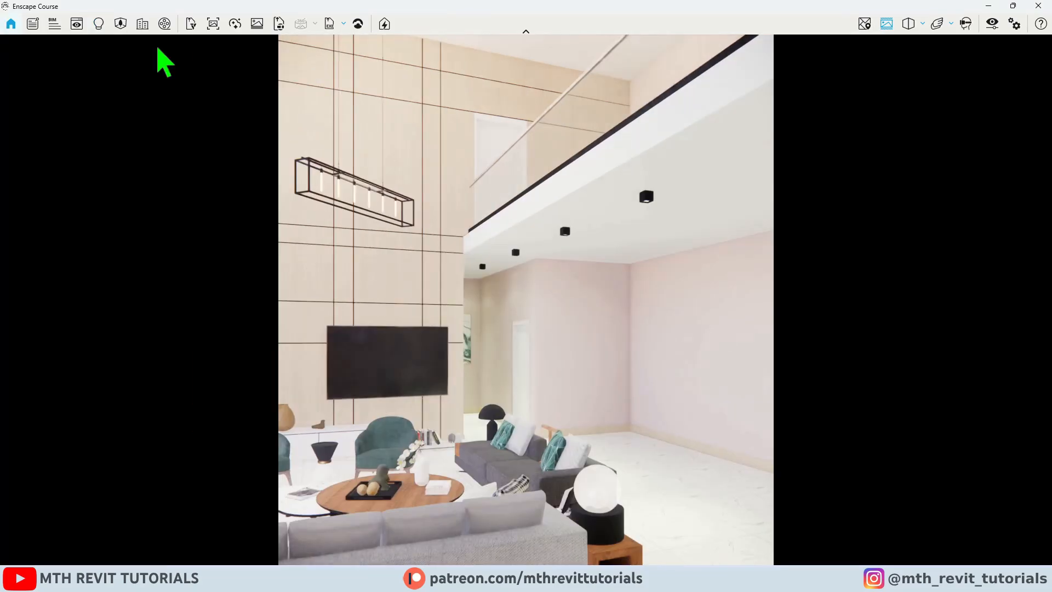
# - Link the V1 light preset to the V1 view in View Management and save the view
pyautogui.click(76, 25)
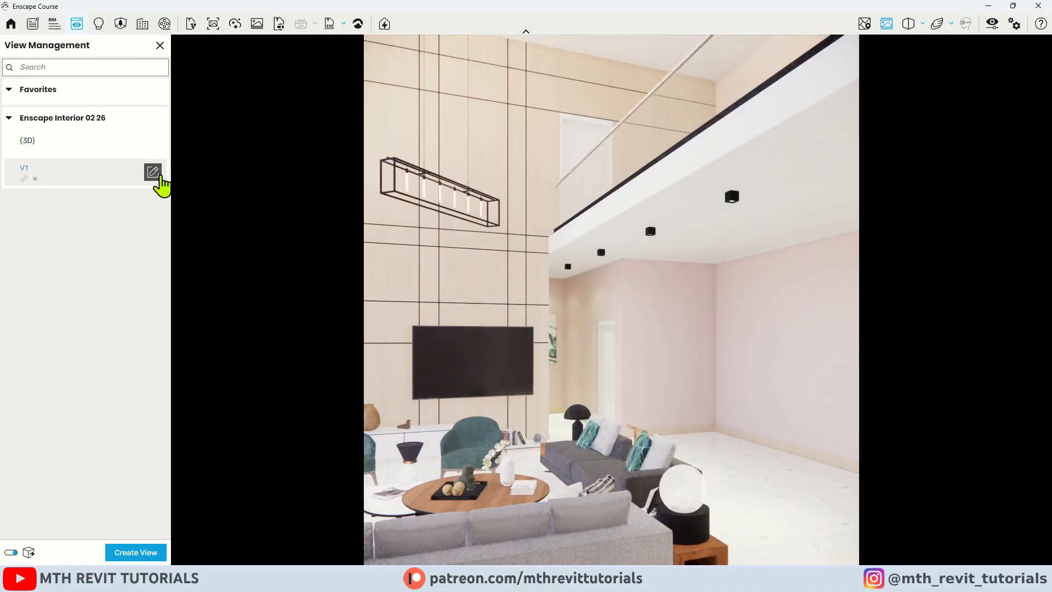
pyautogui.click(157, 173)
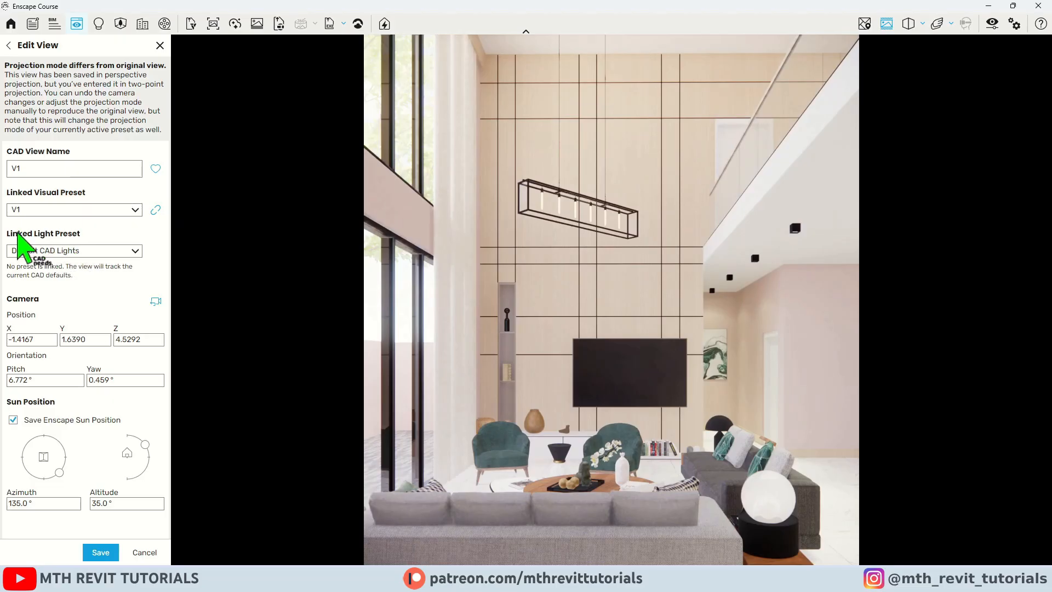
pyautogui.click(81, 251)
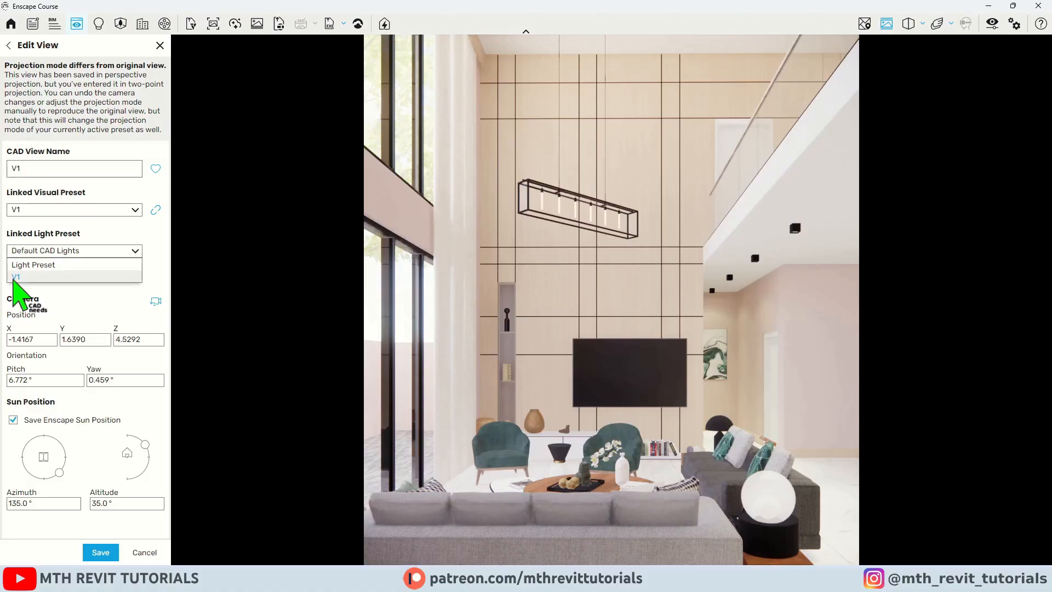
pyautogui.click(14, 278)
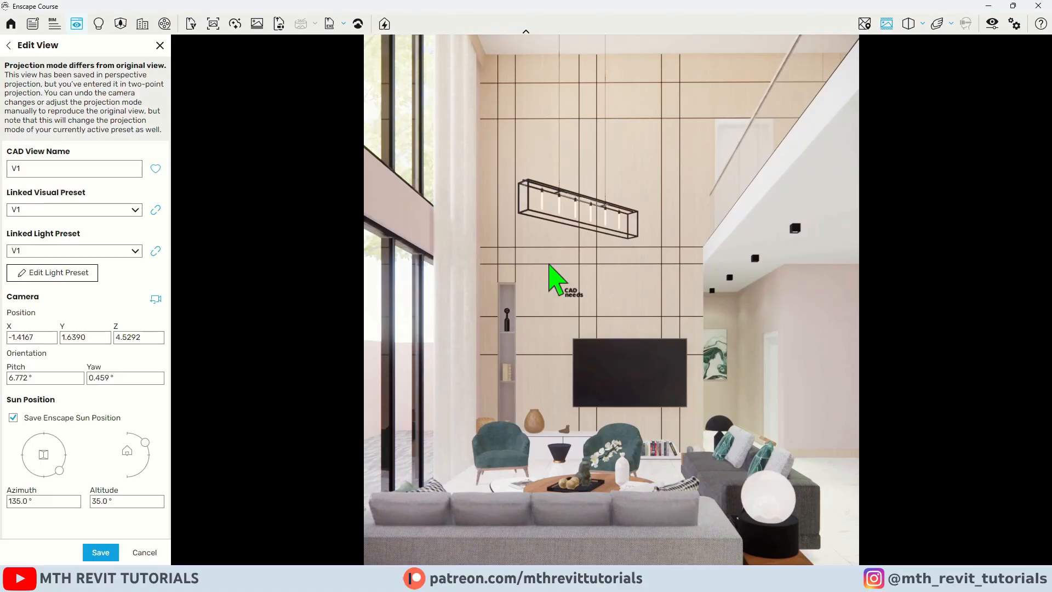
pyautogui.click(101, 552)
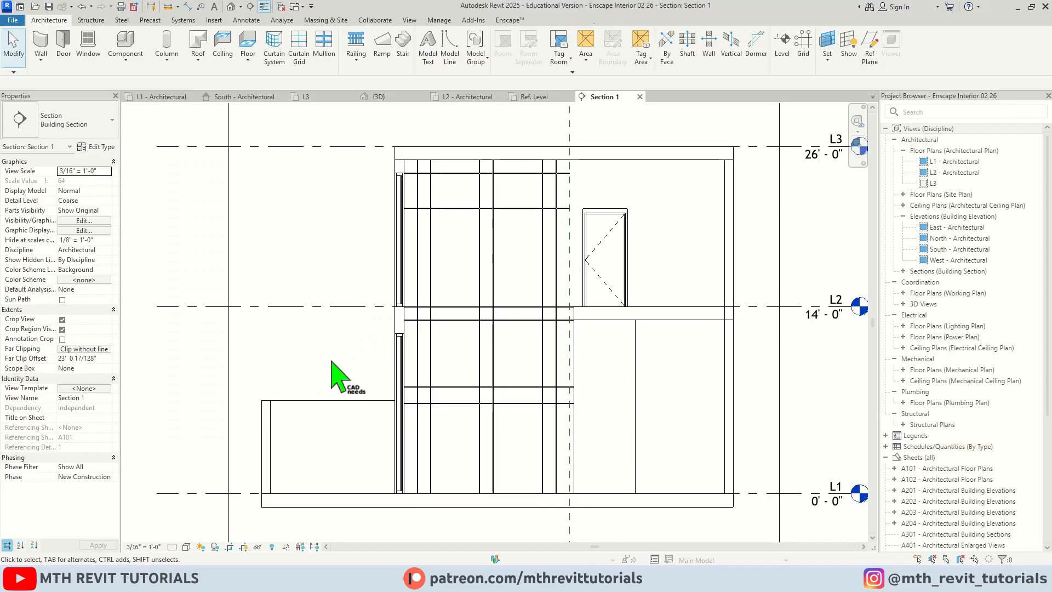
# - Switch to Revit and hide the L3 roof slab in the 3D view to expose the grooved wall and door wall
pyautogui.scroll(5, 535, 451)
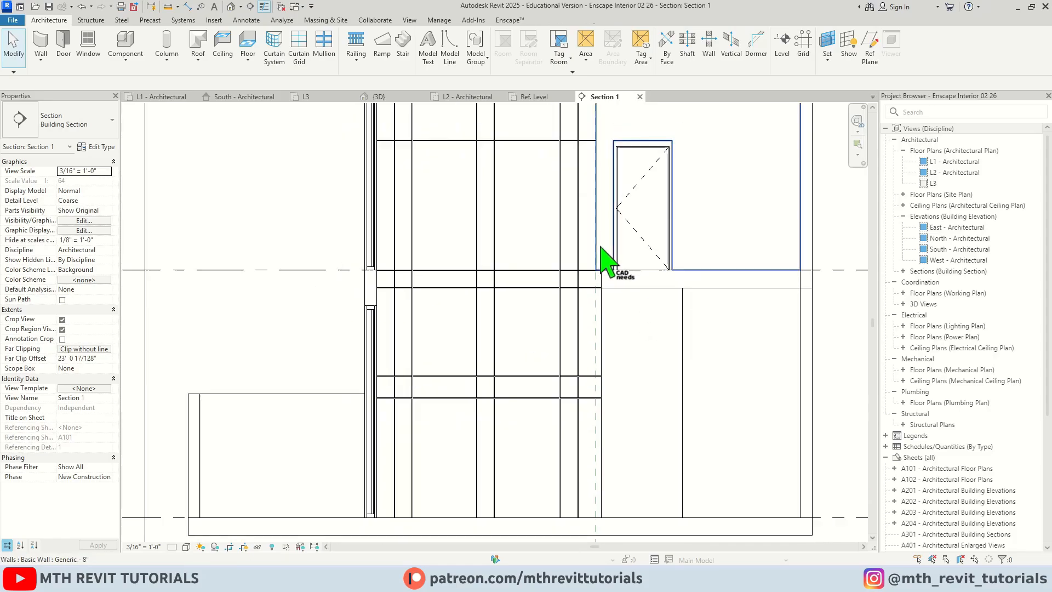
pyautogui.click(375, 98)
pyautogui.scroll(3, 443, 283)
pyautogui.click(452, 271)
pyautogui.rightClick(454, 263)
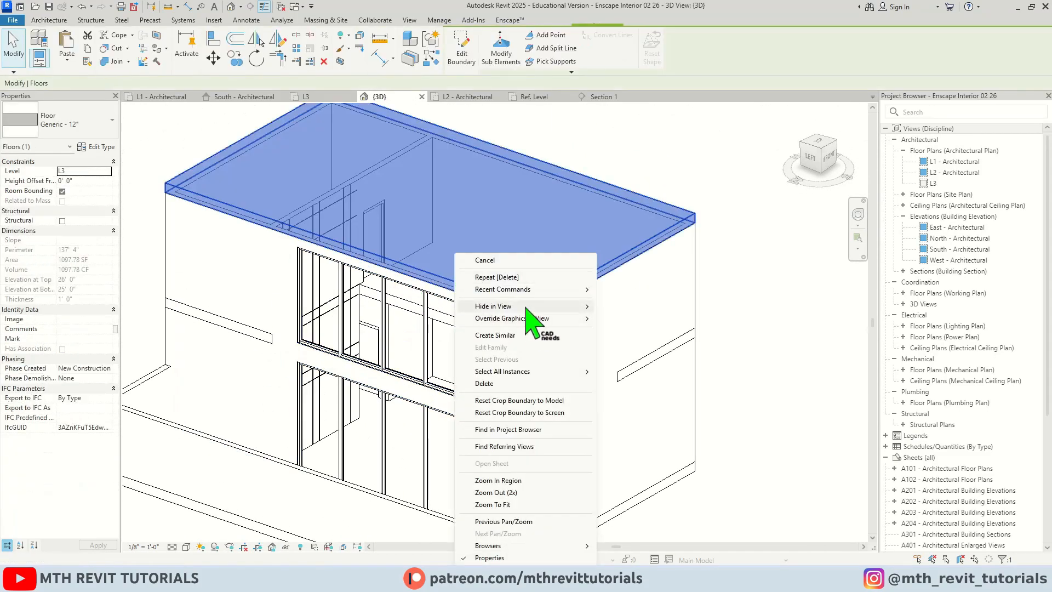
pyautogui.moveTo(528, 307)
pyautogui.click(615, 307)
pyautogui.keyDown('shift'); pyautogui.moveTo(493, 335); pyautogui.dragTo(464, 406, button='middle'); pyautogui.keyUp('shift')
pyautogui.scroll(1, 432, 307)
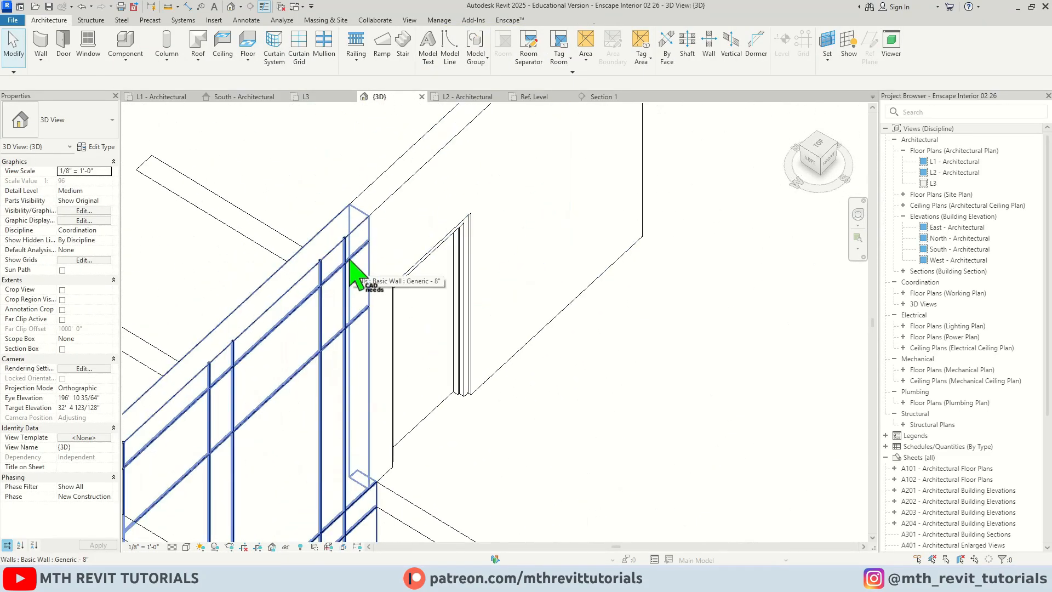
# - Extend the uppermost horizontal groove reveal onto the adjacent upper-floor wall with the door in the Section 1 view
pyautogui.click(602, 97)
pyautogui.scroll(2, 484, 231)
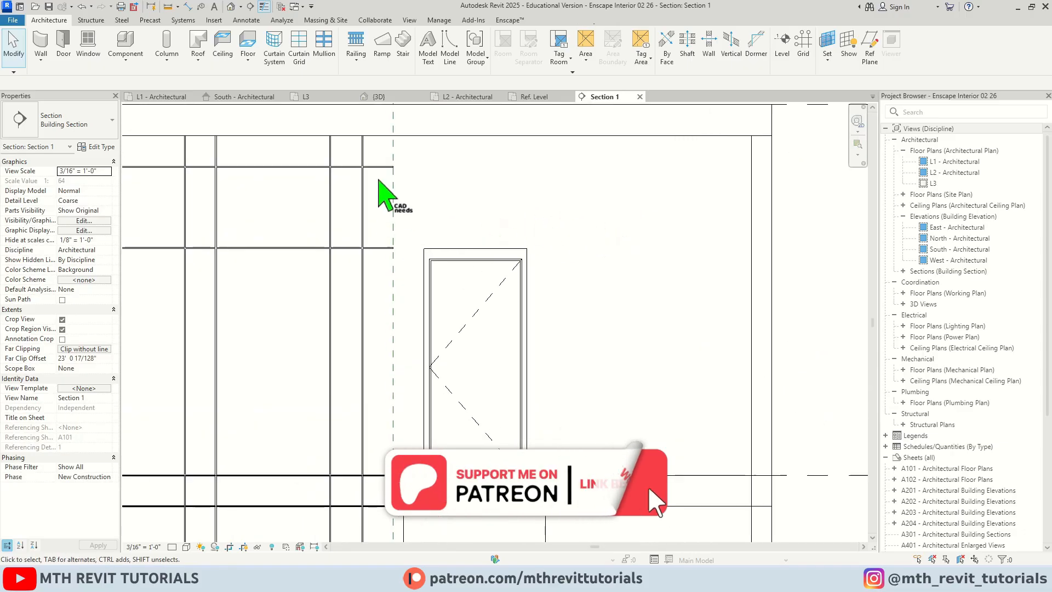
pyautogui.click(381, 168)
pyautogui.click(505, 176)
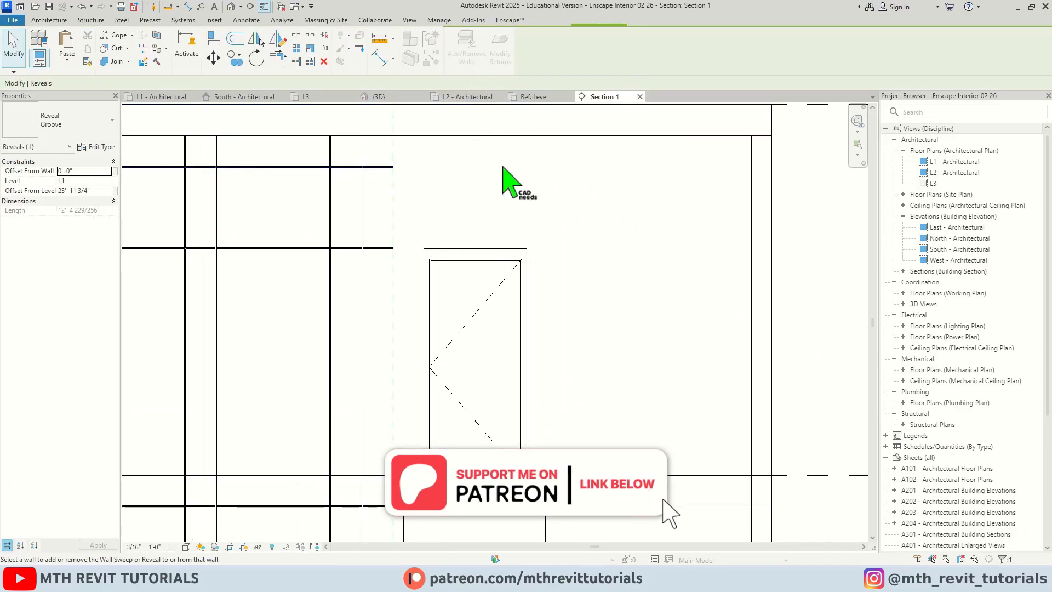
# - Add the upper-floor door wall to the second horizontal groove reveal and check the extended grooves in the 3D view
pyautogui.scroll(-3, 649, 422)
pyautogui.scroll(3, 423, 357)
pyautogui.click(459, 301)
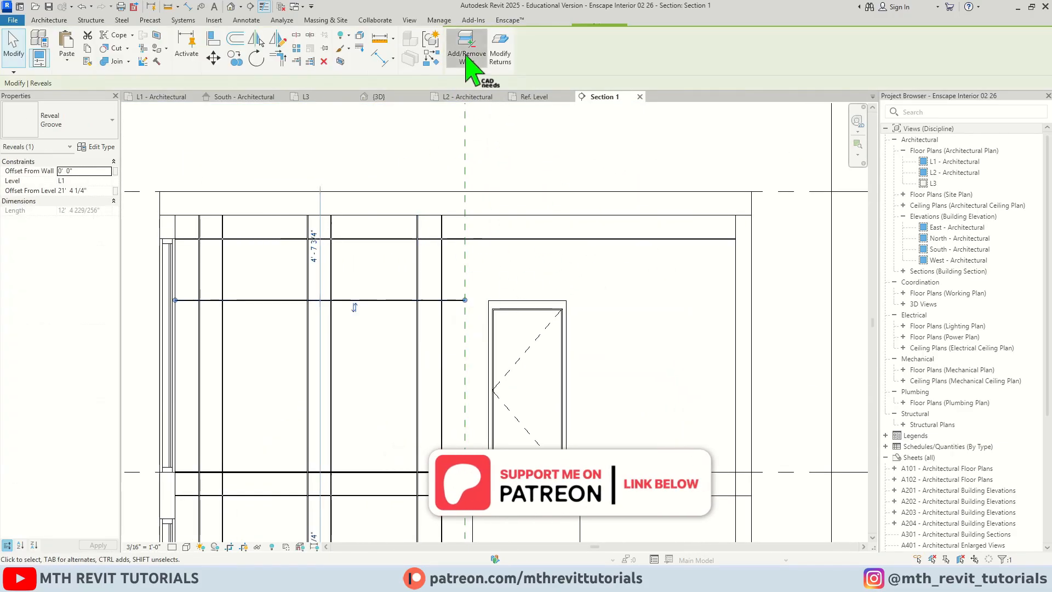
pyautogui.click(466, 55)
pyautogui.click(634, 474)
pyautogui.press('Escape')
pyautogui.scroll(-2, 566, 251)
pyautogui.moveTo(622, 312); pyautogui.dragTo(590, 319, button='middle')
pyautogui.scroll(3, 548, 374)
pyautogui.click(378, 97)
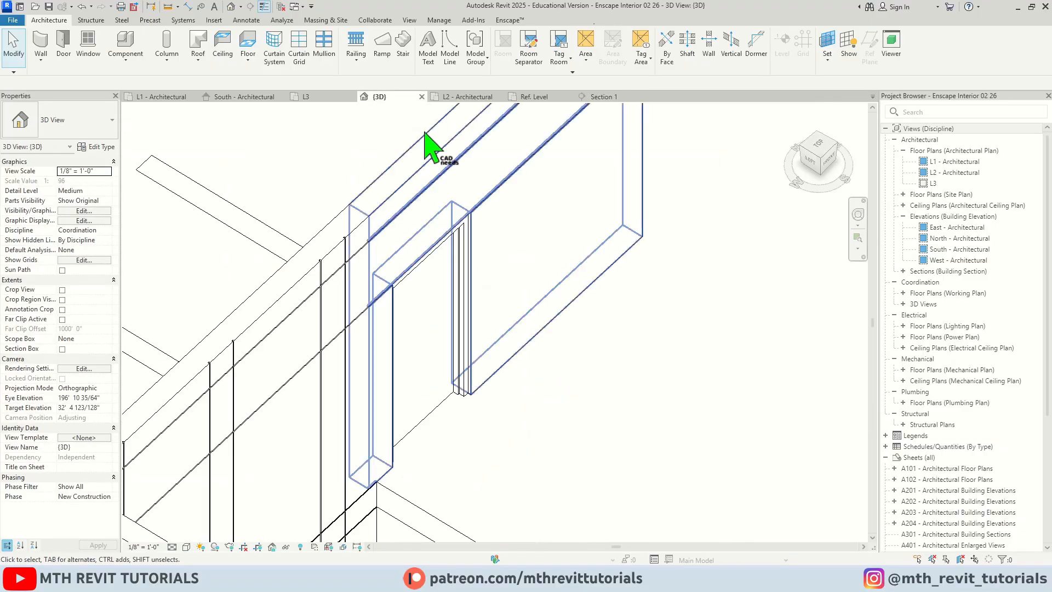
pyautogui.scroll(-3, 486, 369)
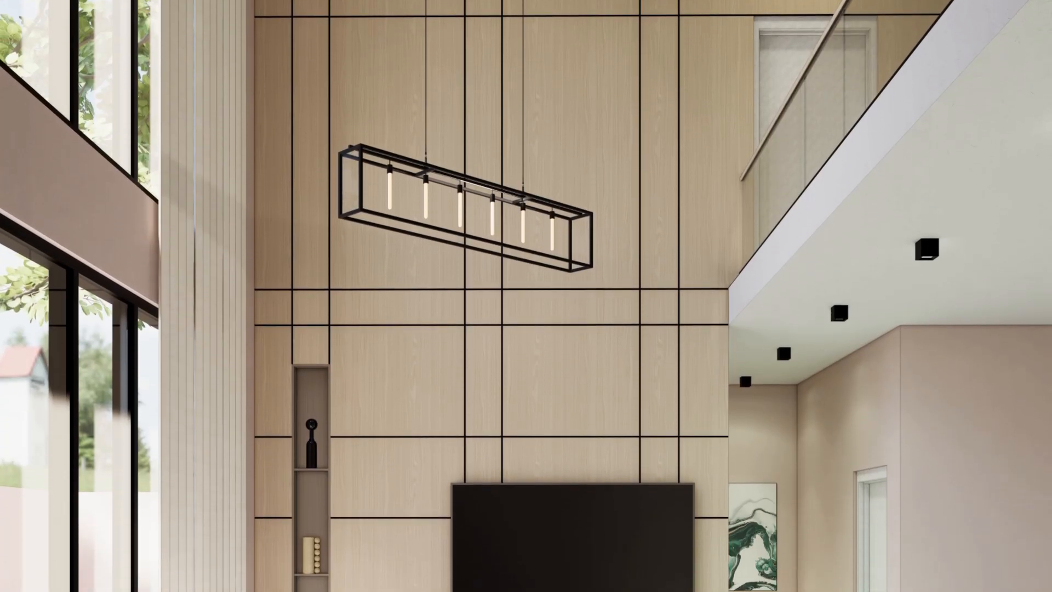